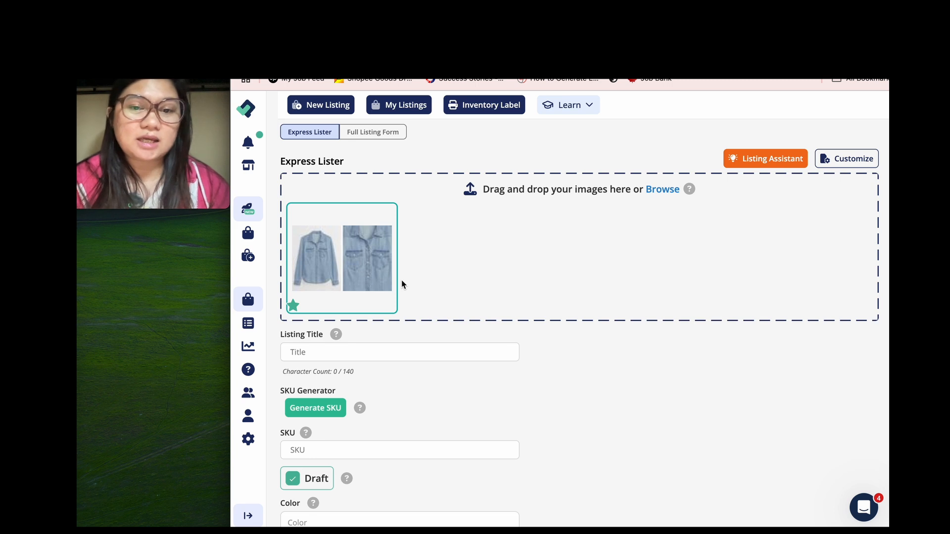
# Step: Open the Listing Assistant for the uploaded denim shirt image
pyautogui.moveTo(366, 259)
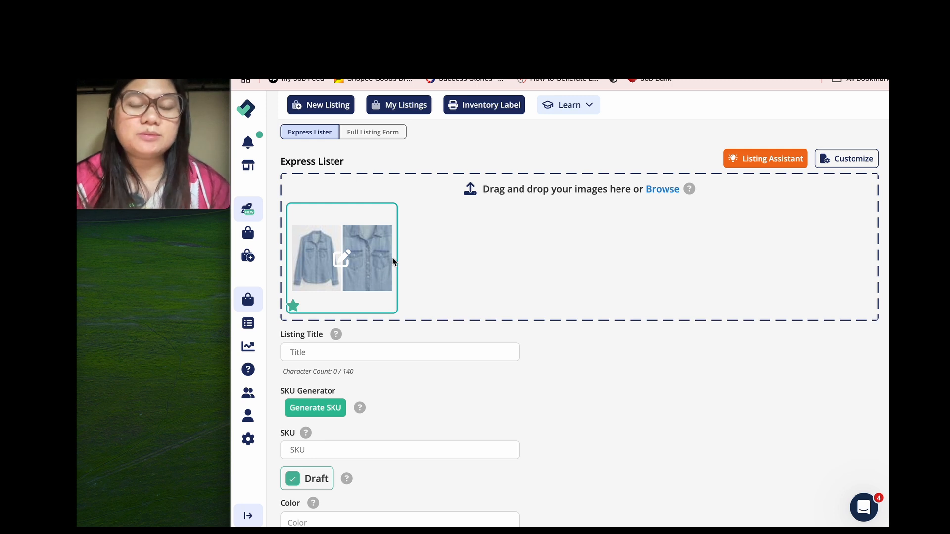
pyautogui.moveTo(375, 243)
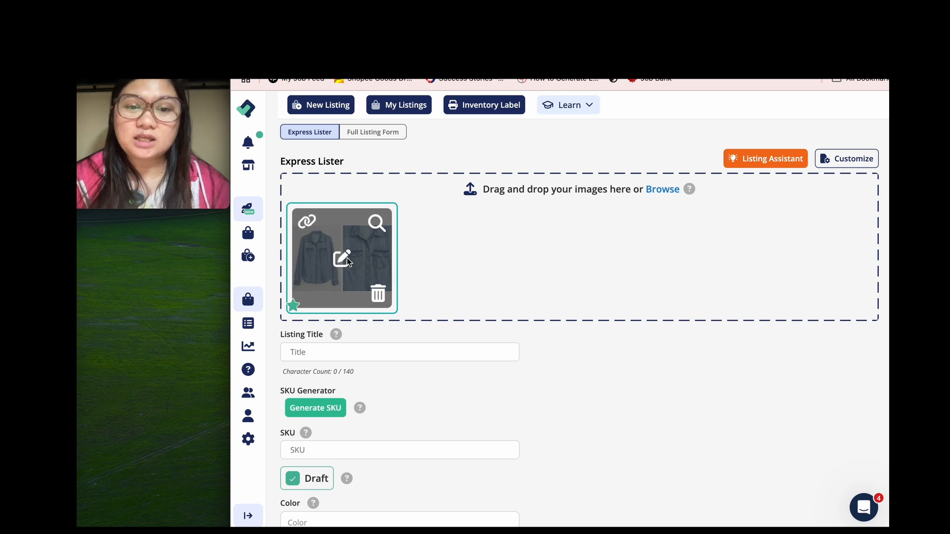
pyautogui.click(767, 159)
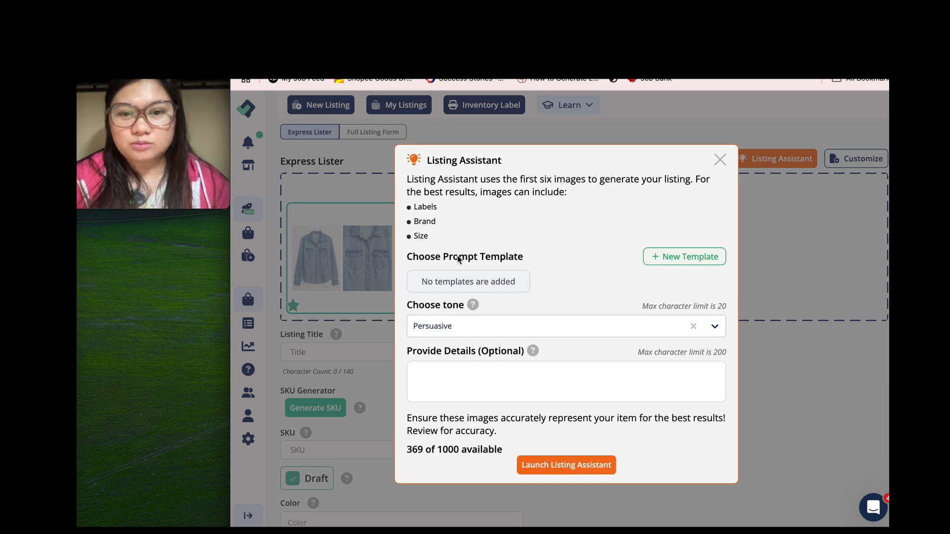
# Step: Look through the available tones for the generated listing and choose Persuasive
pyautogui.click(524, 325)
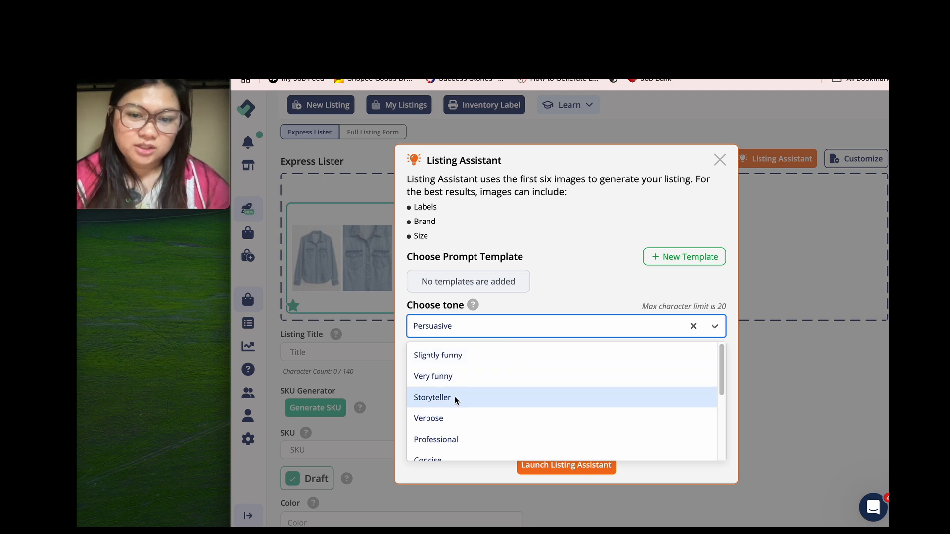
pyautogui.scroll(-1, 454, 396)
pyautogui.scroll(-3, 455, 400)
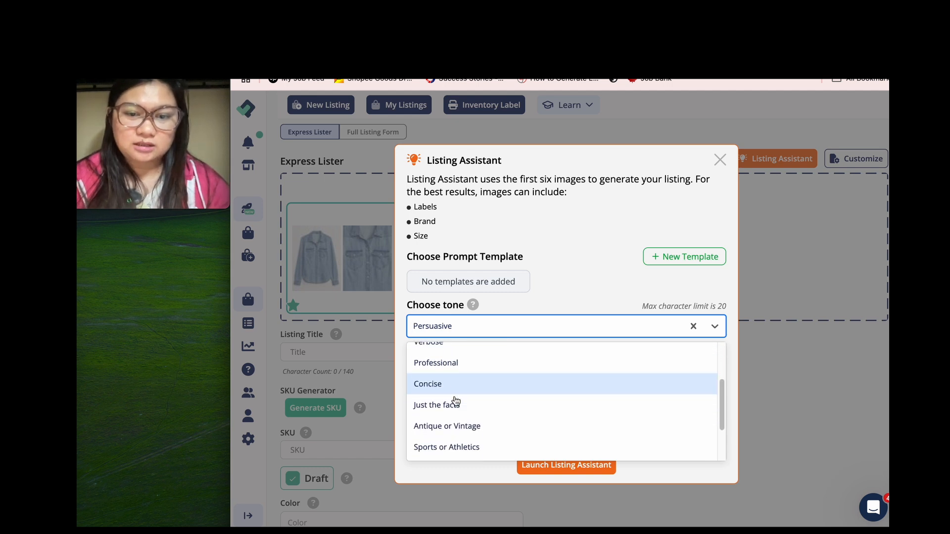
pyautogui.scroll(-2, 454, 399)
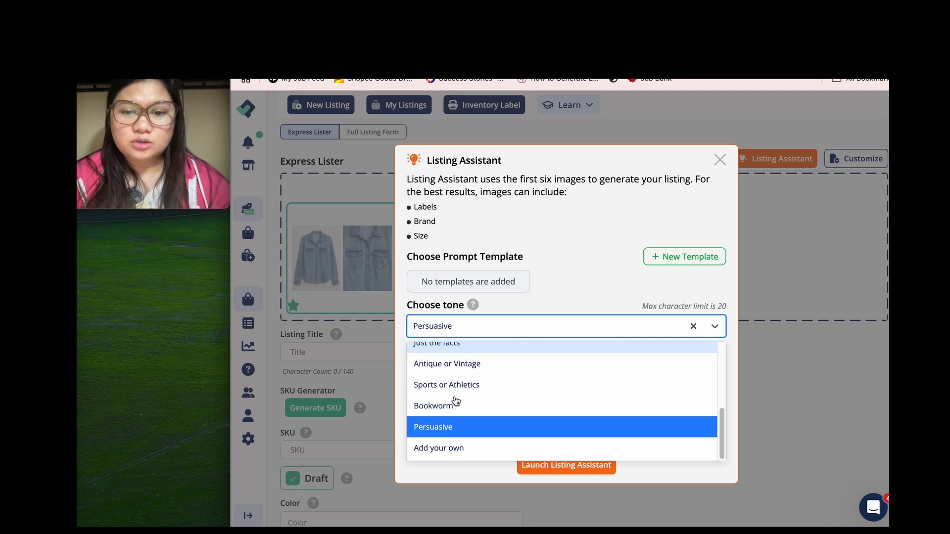
pyautogui.click(446, 431)
# Step: Set the tone to Concise and launch the Listing Assistant to generate the listing details
pyautogui.click(447, 334)
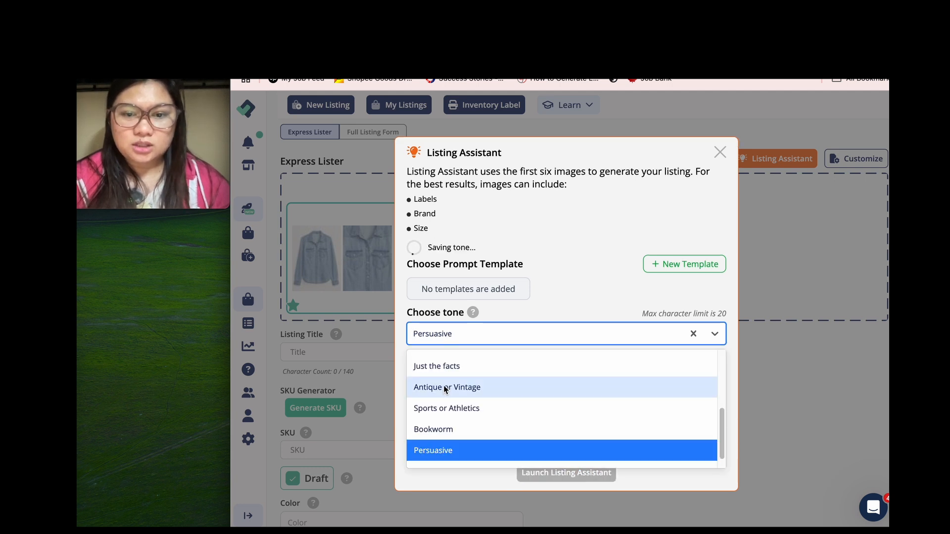
pyautogui.scroll(5, 445, 391)
pyautogui.scroll(-1, 441, 394)
pyautogui.click(440, 410)
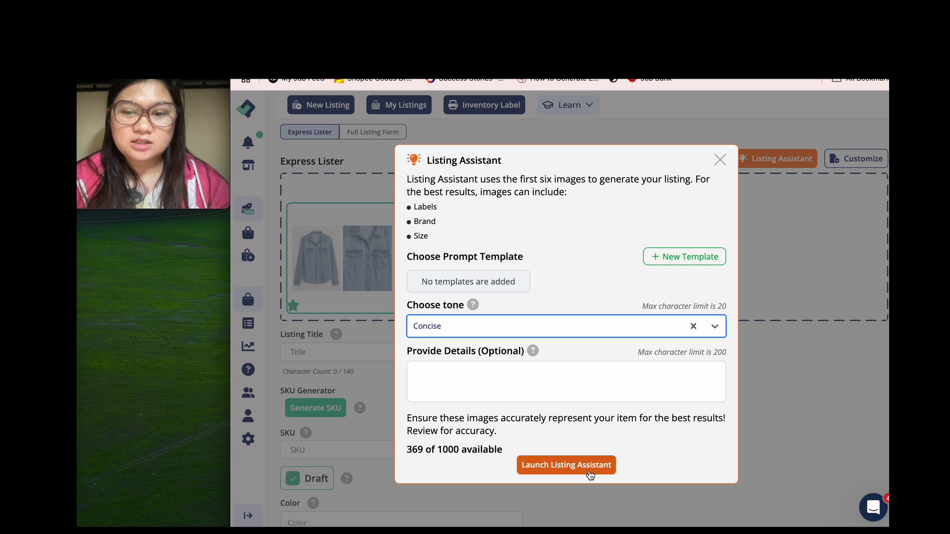
pyautogui.click(590, 474)
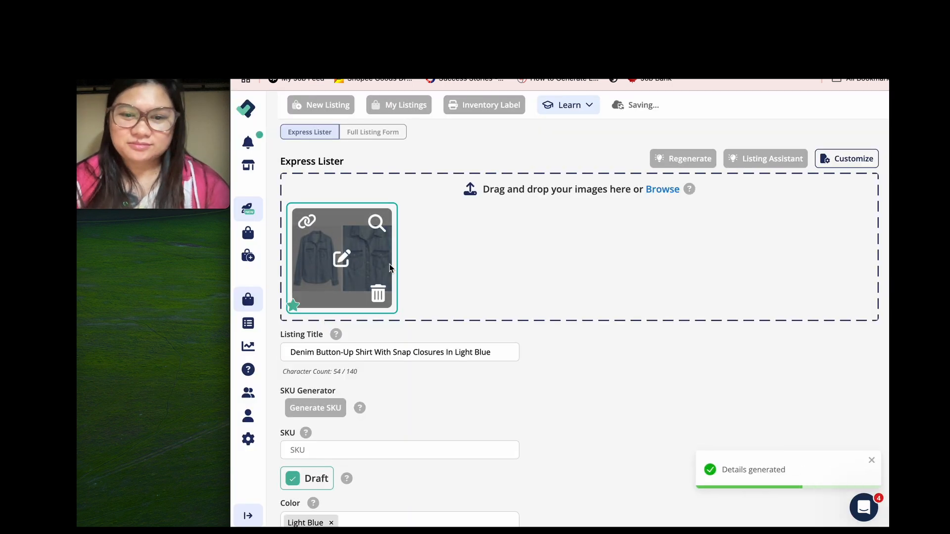
# Step: Review the generated listing title, short description and keywords against the shirt image
pyautogui.scroll(-2, 390, 268)
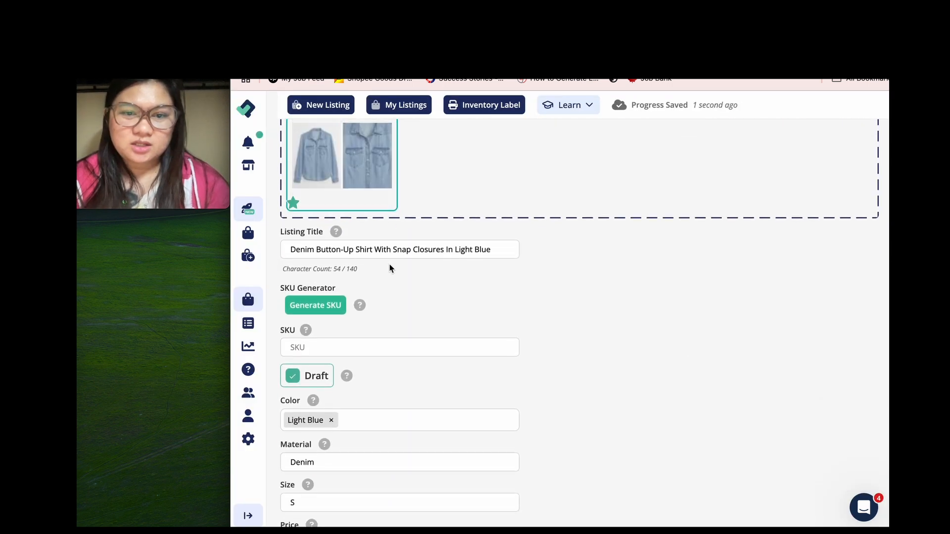
pyautogui.scroll(-1, 390, 267)
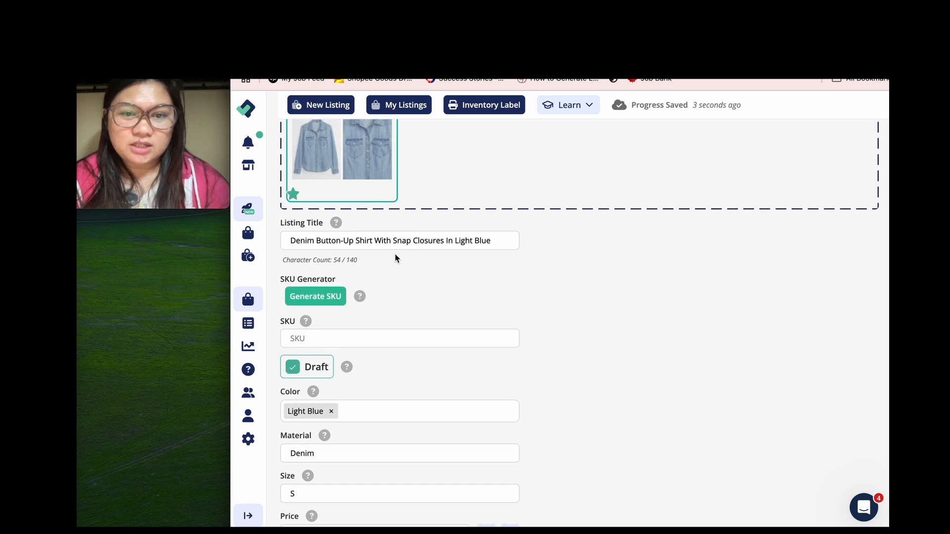
pyautogui.click(415, 245)
pyautogui.scroll(-2, 414, 244)
pyautogui.scroll(-7, 414, 245)
pyautogui.scroll(1, 414, 246)
pyautogui.scroll(1, 414, 248)
pyautogui.click(293, 232)
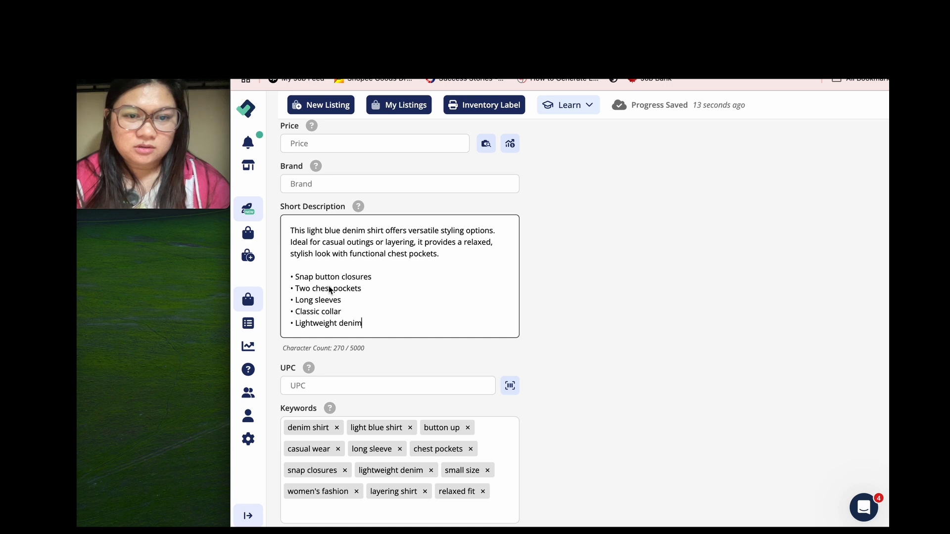
pyautogui.scroll(2, 355, 300)
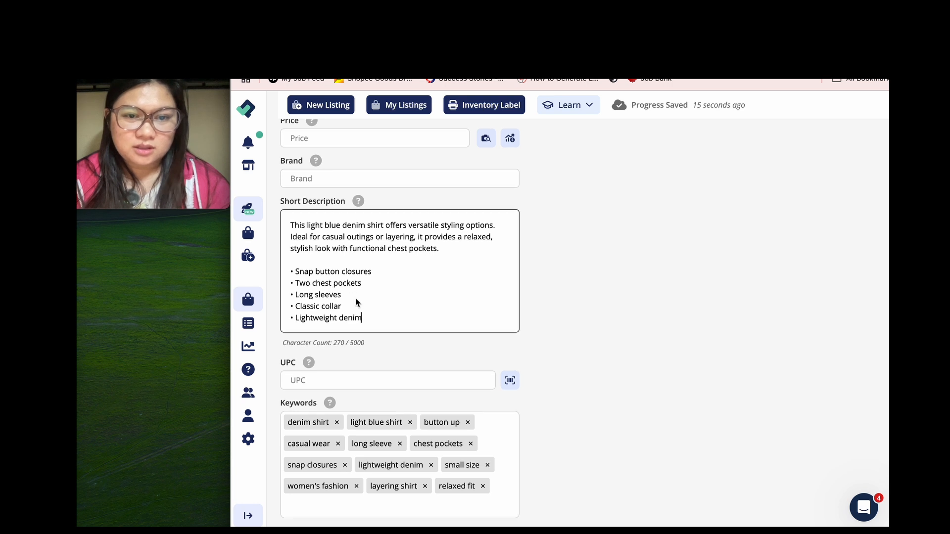
pyautogui.scroll(7, 388, 381)
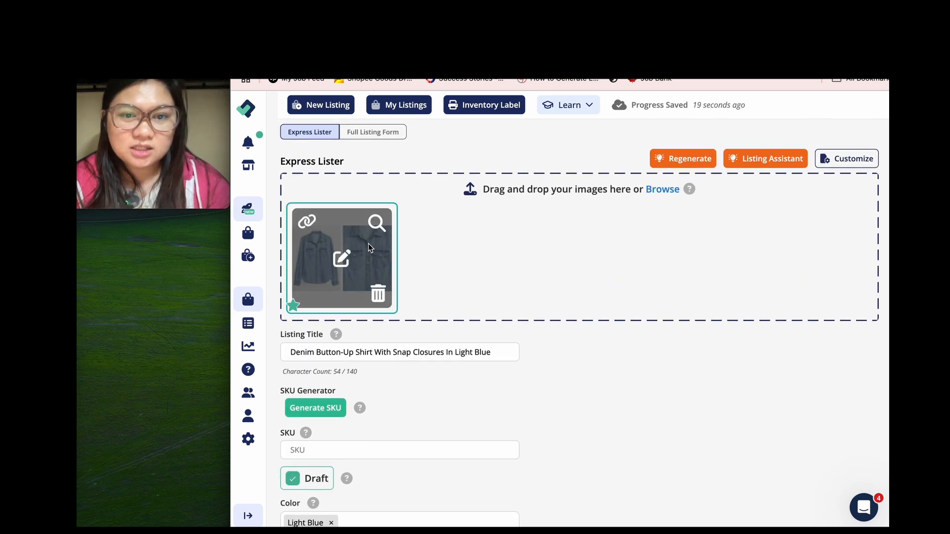
# Step: Check the generated title, color, material, size and description, and look for the remaining empty fields in the form
pyautogui.click(394, 352)
pyautogui.scroll(-3, 393, 352)
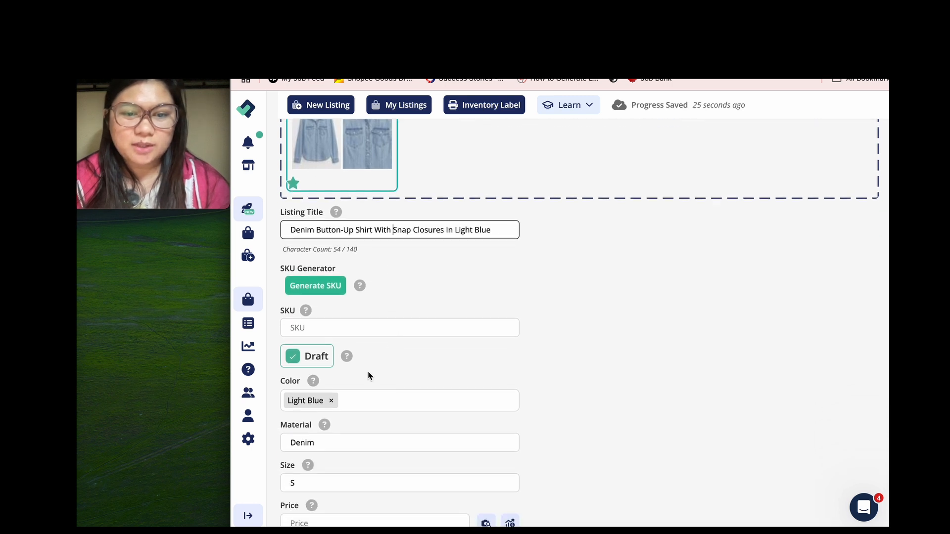
pyautogui.scroll(-2, 368, 372)
pyautogui.click(322, 414)
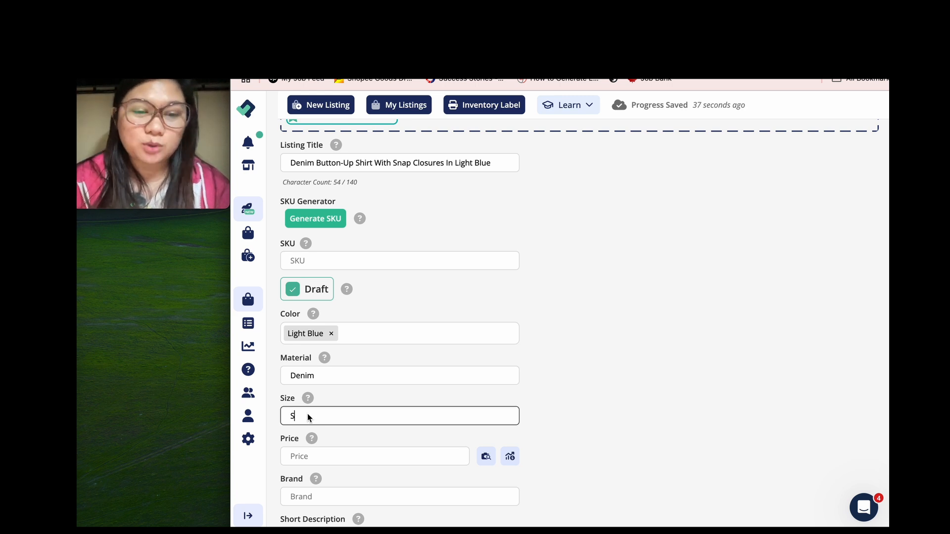
pyautogui.scroll(-4, 350, 353)
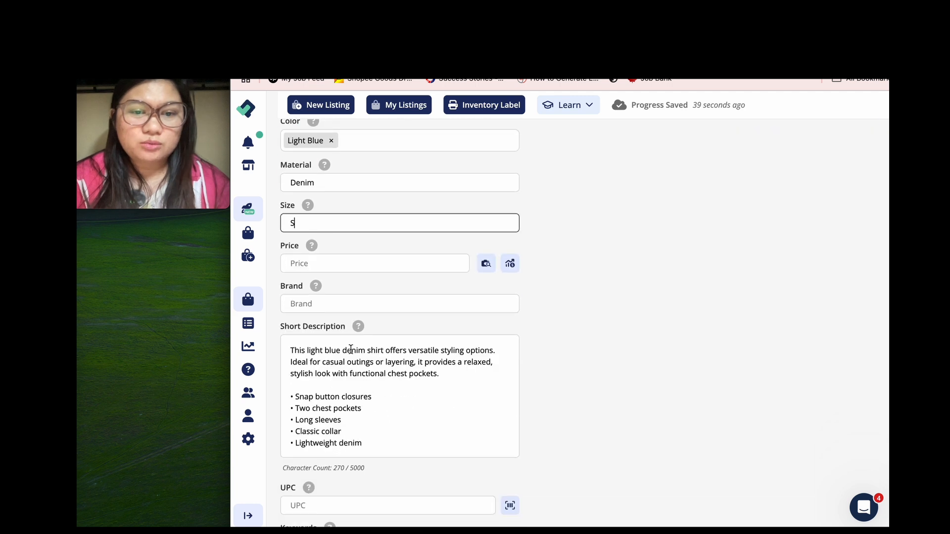
pyautogui.click(350, 359)
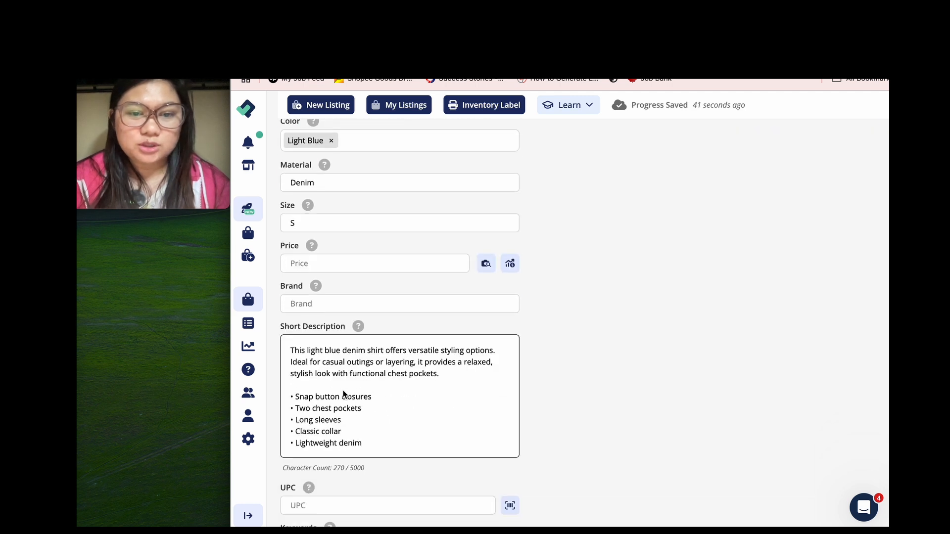
pyautogui.scroll(-3, 352, 399)
pyautogui.scroll(-4, 352, 401)
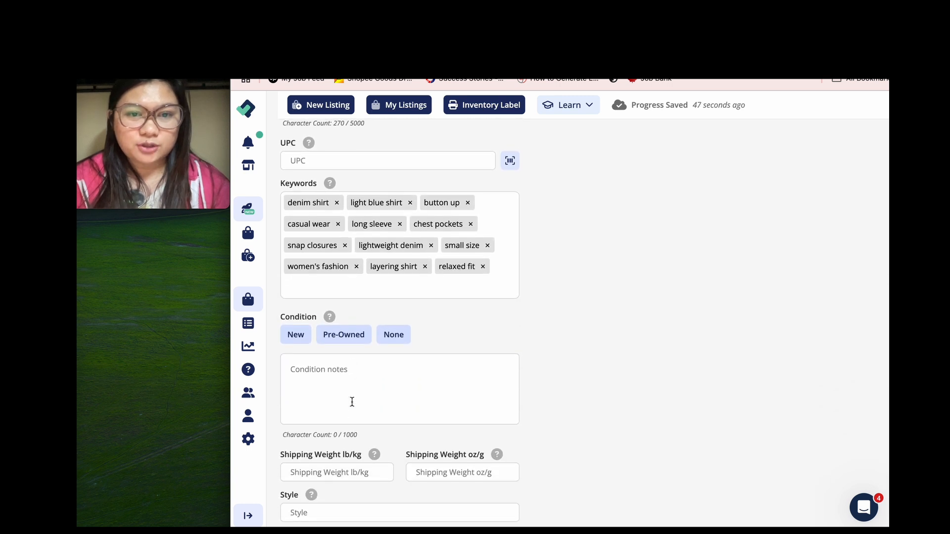
pyautogui.scroll(-5, 352, 402)
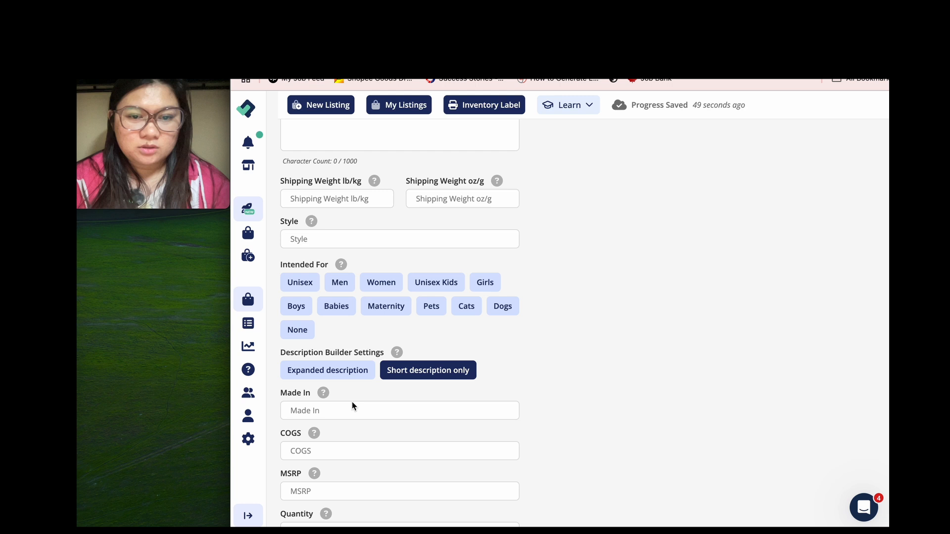
pyautogui.scroll(10, 351, 401)
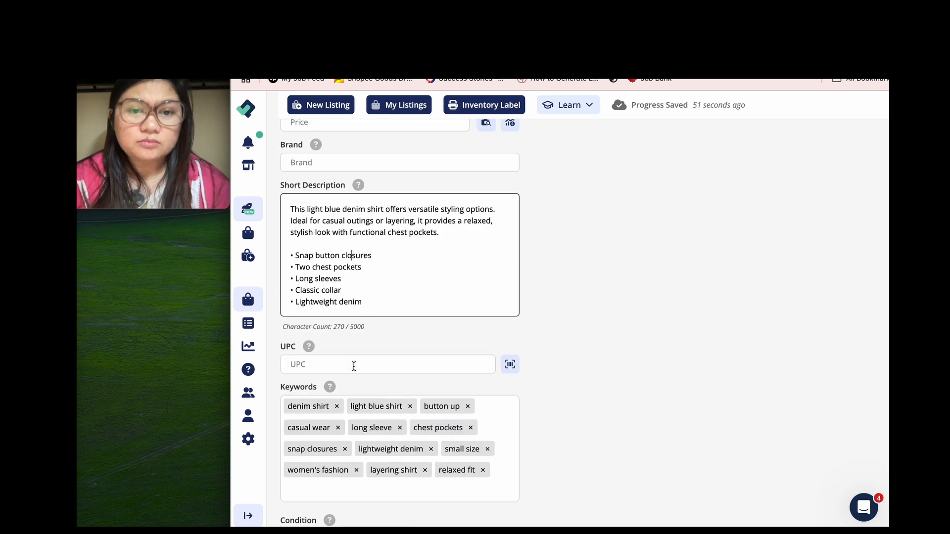
pyautogui.scroll(3, 354, 367)
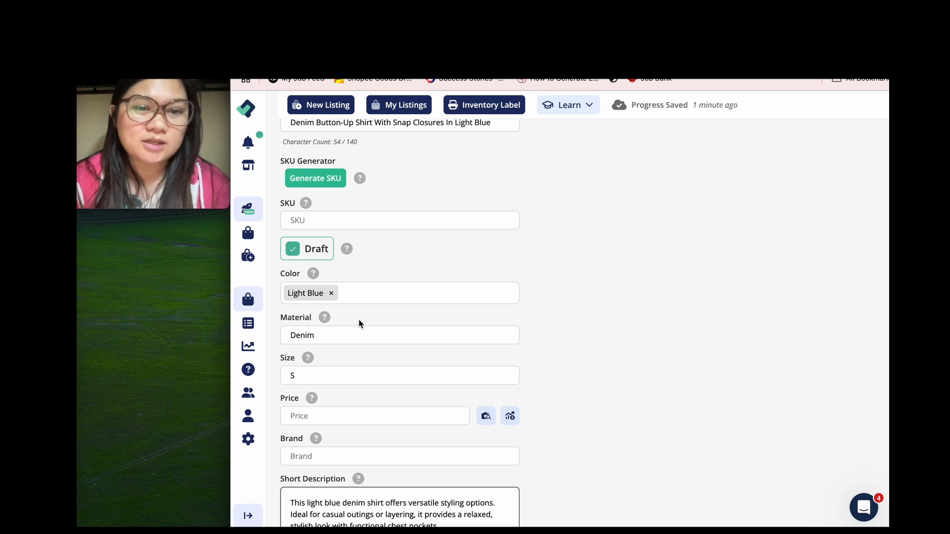
# Step: Change the Description Builder setting to Expanded description
pyautogui.scroll(-4, 358, 320)
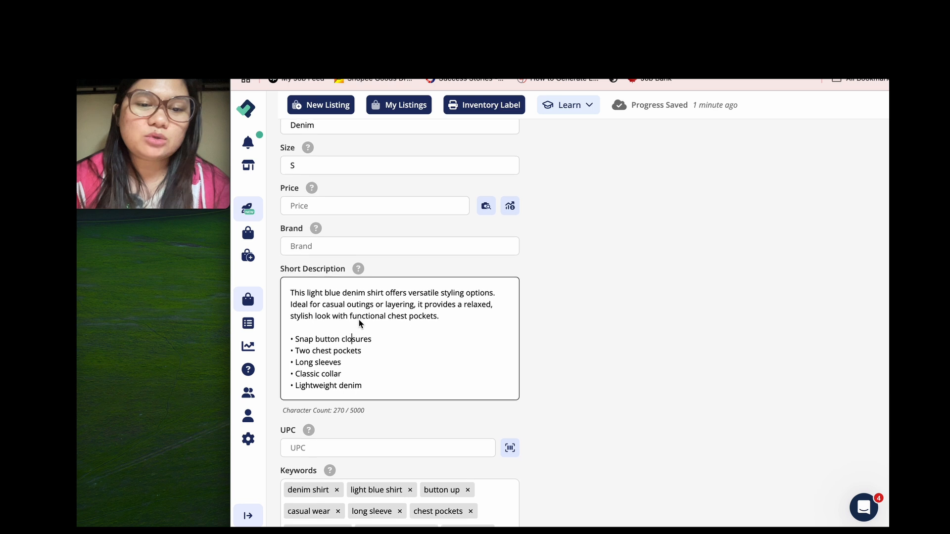
pyautogui.scroll(-8, 358, 320)
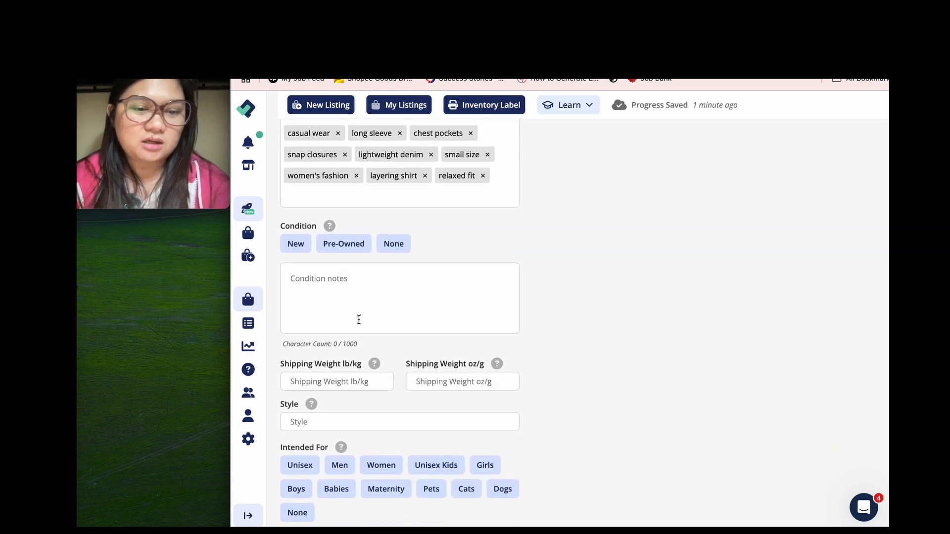
pyautogui.scroll(-6, 358, 319)
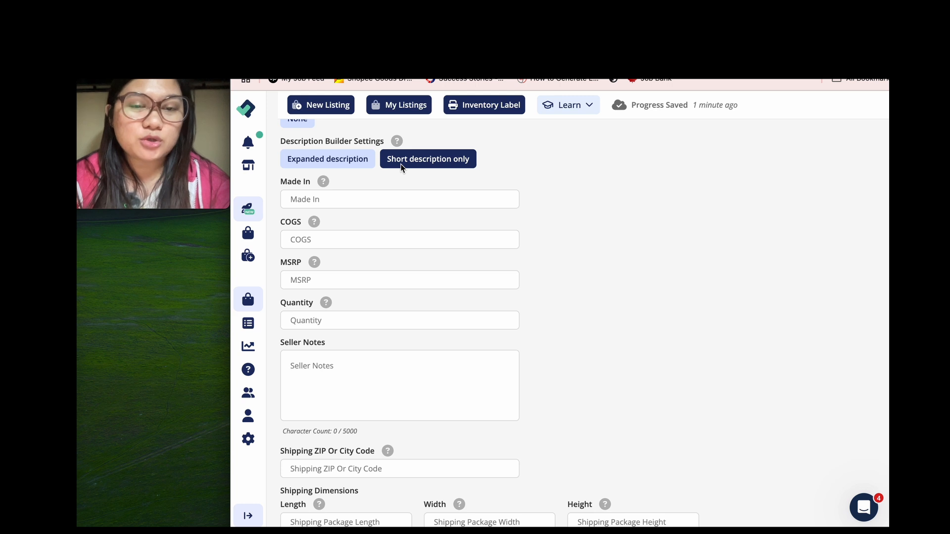
pyautogui.click(402, 167)
pyautogui.click(345, 161)
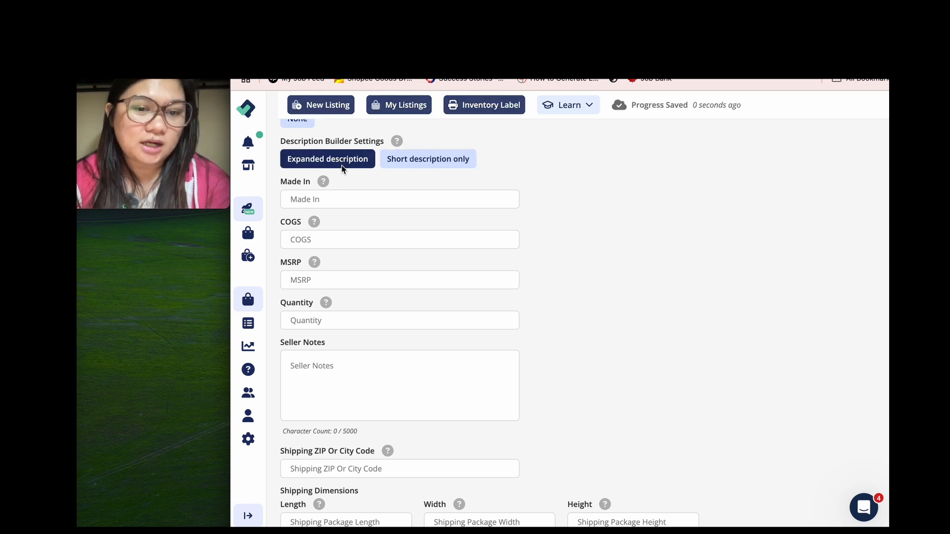
pyautogui.click(349, 159)
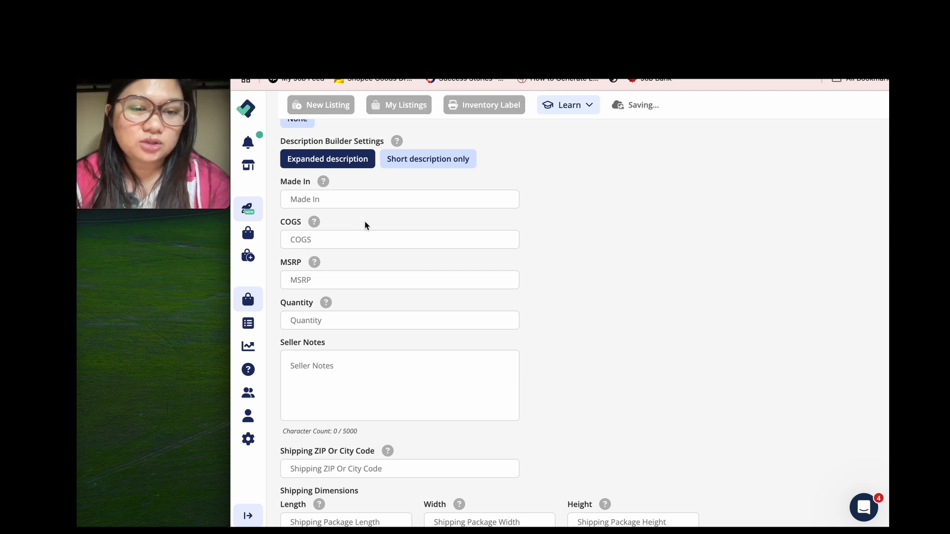
# Step: Inspect the care, color, material and size fields and the Price and Brand fields still needing manual entry
pyautogui.scroll(-3, 340, 162)
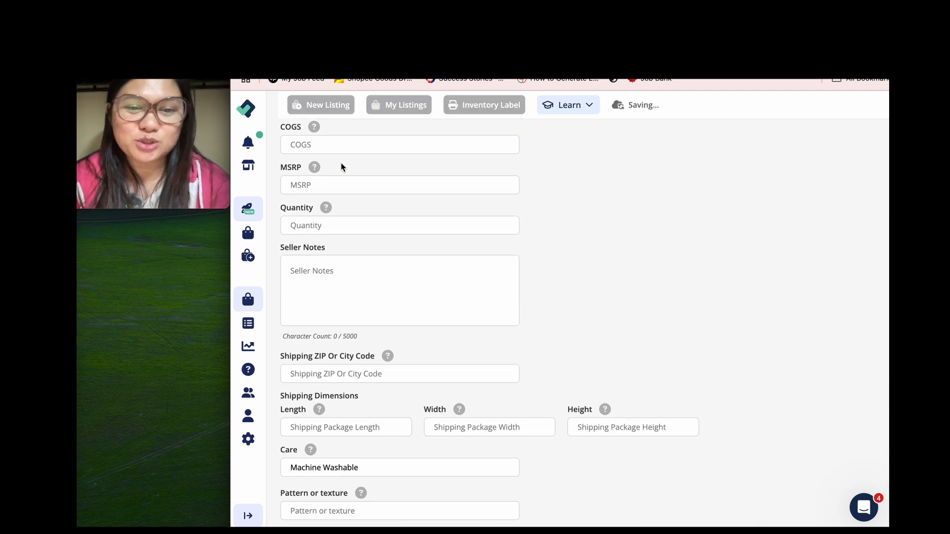
pyautogui.scroll(12, 387, 243)
pyautogui.scroll(11, 386, 243)
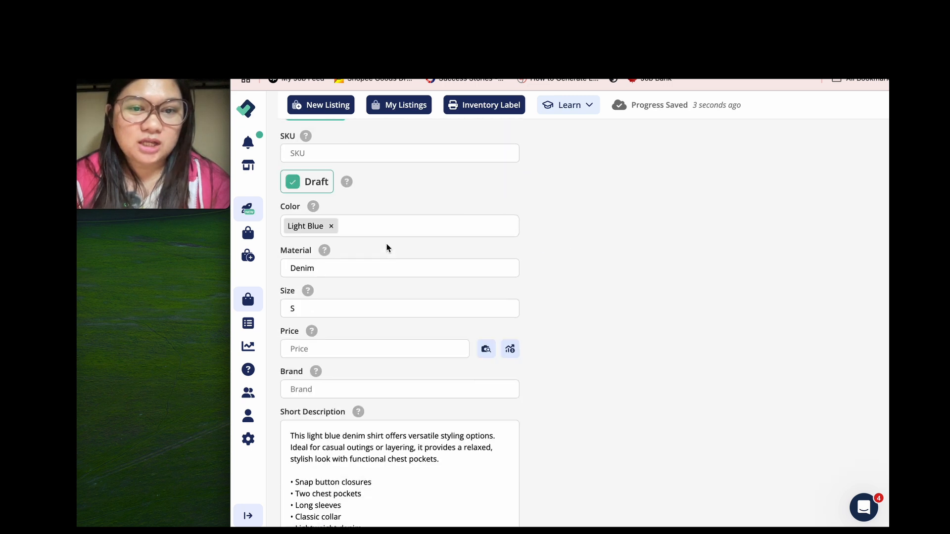
pyautogui.scroll(-3, 379, 312)
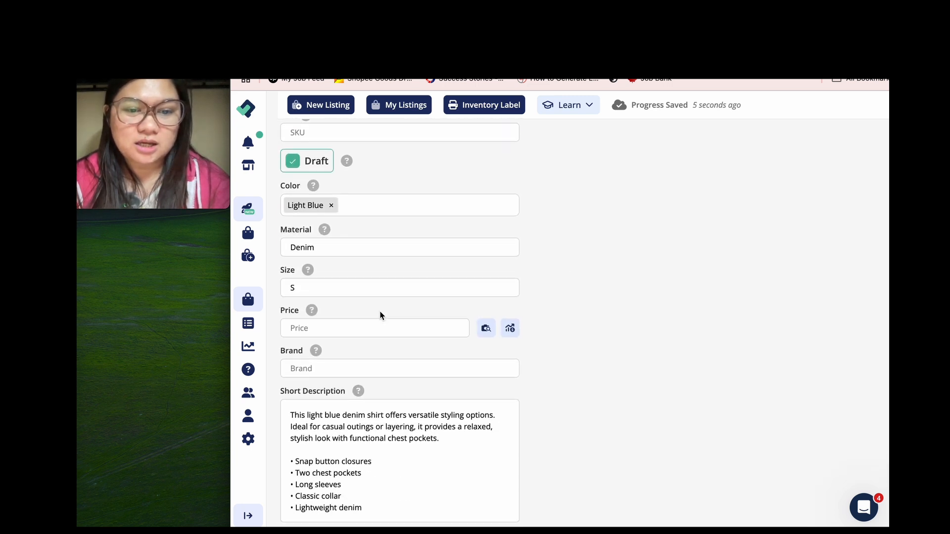
pyautogui.click(364, 337)
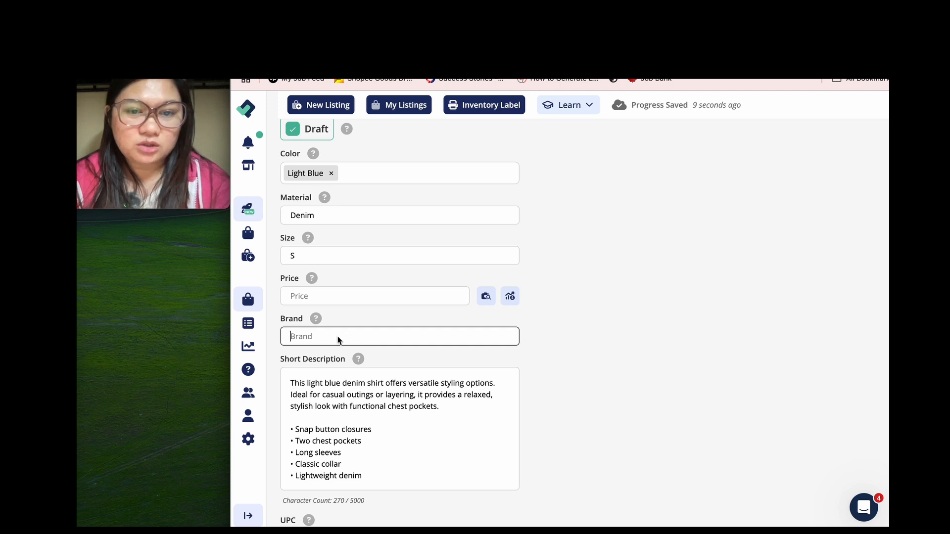
pyautogui.click(331, 303)
pyautogui.scroll(5, 331, 304)
pyautogui.scroll(2, 331, 302)
# Step: Examine the Made In, COGS and MSRP fields further down the listing form
pyautogui.scroll(-3, 331, 299)
pyautogui.scroll(-10, 331, 298)
pyautogui.scroll(-2, 331, 302)
pyautogui.scroll(-6, 331, 299)
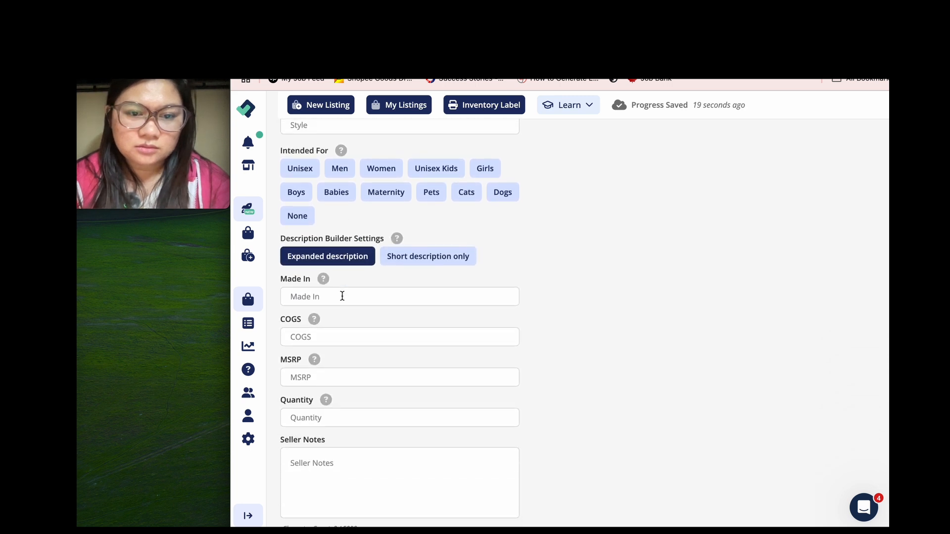
pyautogui.click(342, 296)
pyautogui.click(329, 337)
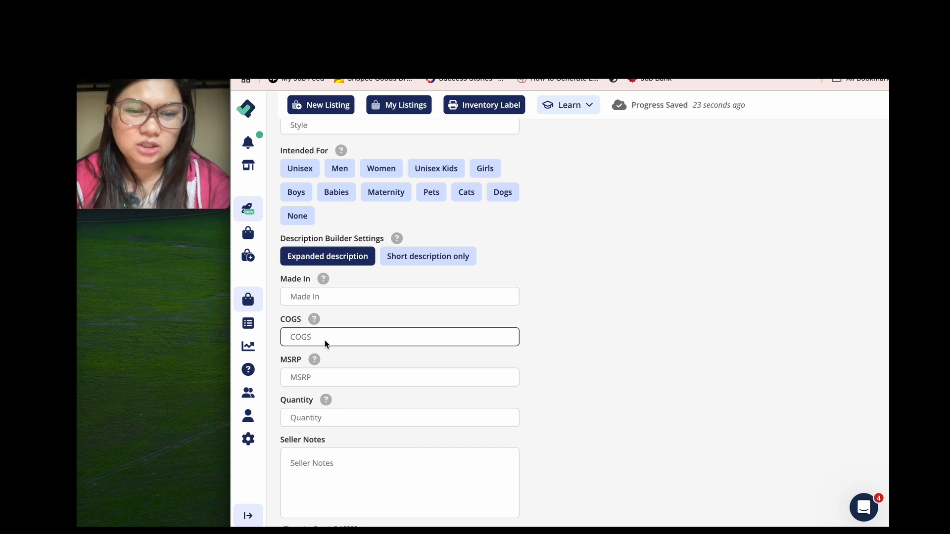
pyautogui.click(318, 377)
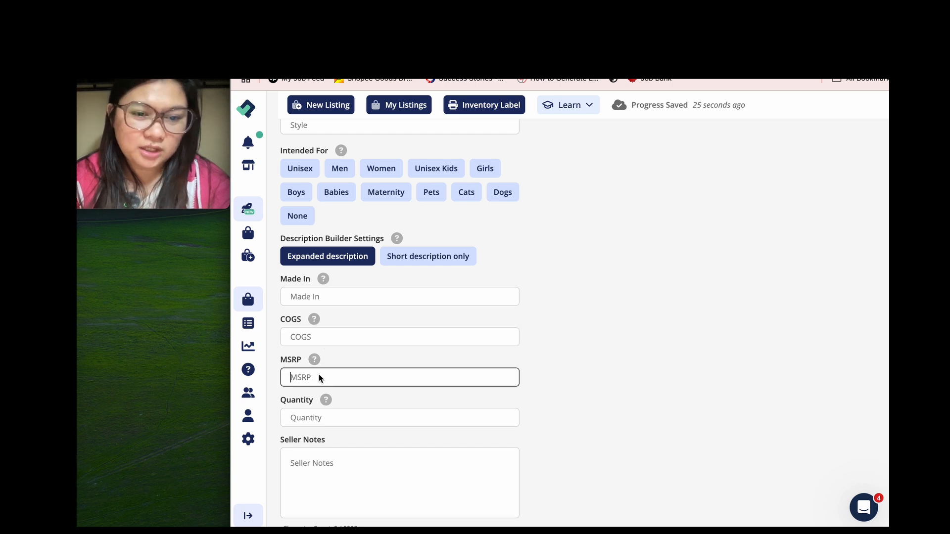
pyautogui.scroll(-1, 319, 378)
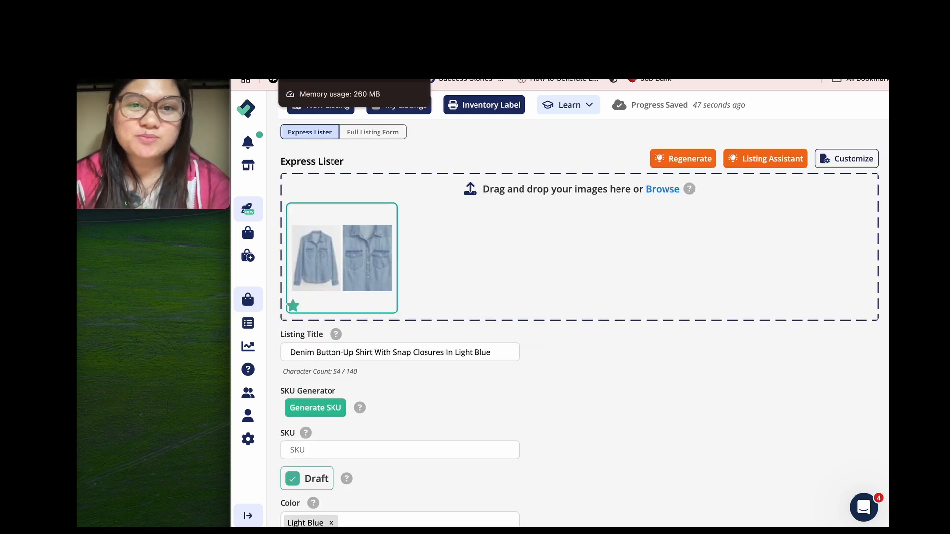
# Step: Switch to the blank full listing form and upload the shirt image from the Desktop folder
pyautogui.click(303, 41)
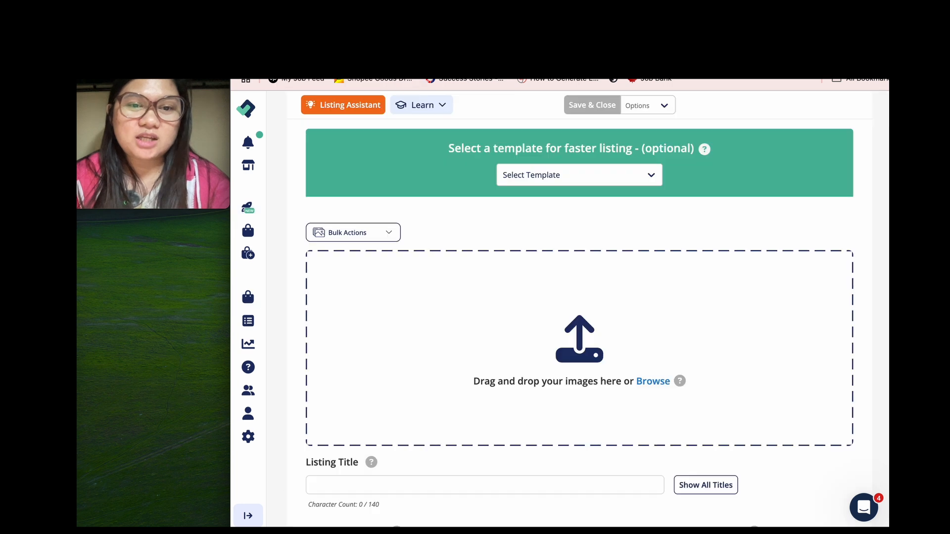
pyautogui.moveTo(253, 254)
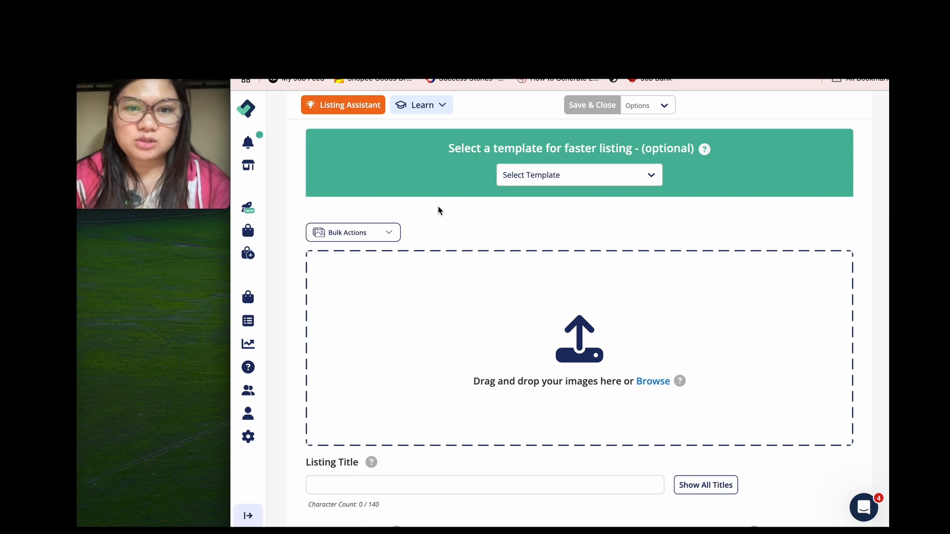
pyautogui.click(583, 339)
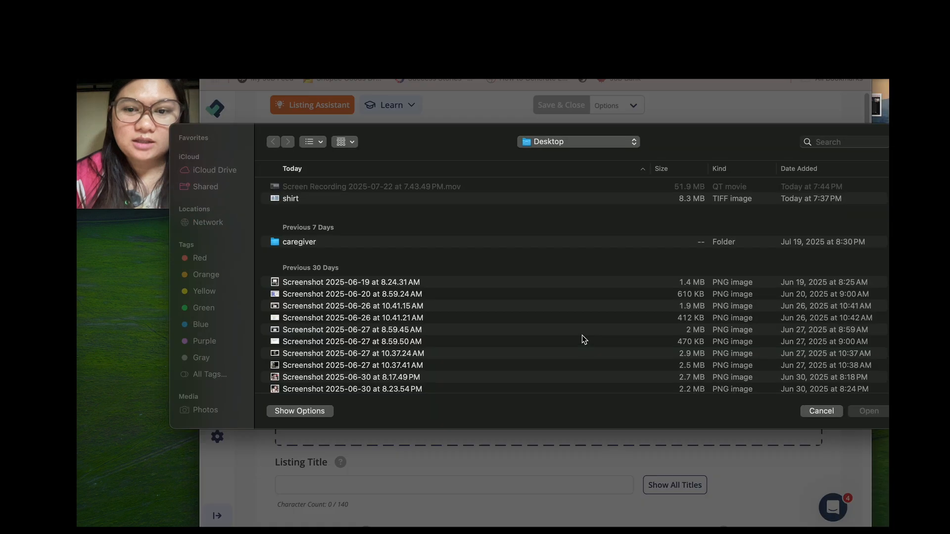
pyautogui.click(687, 201)
pyautogui.click(858, 411)
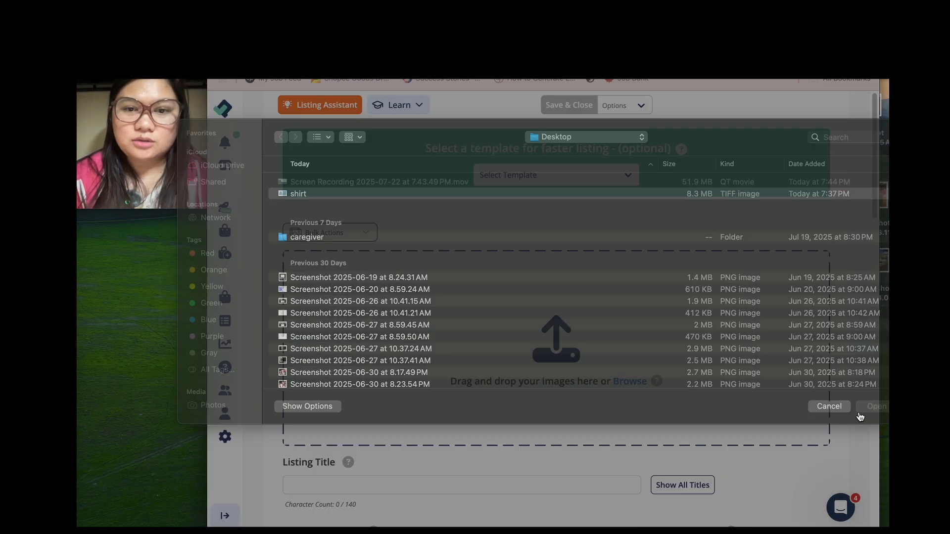
pyautogui.scroll(-5, 685, 315)
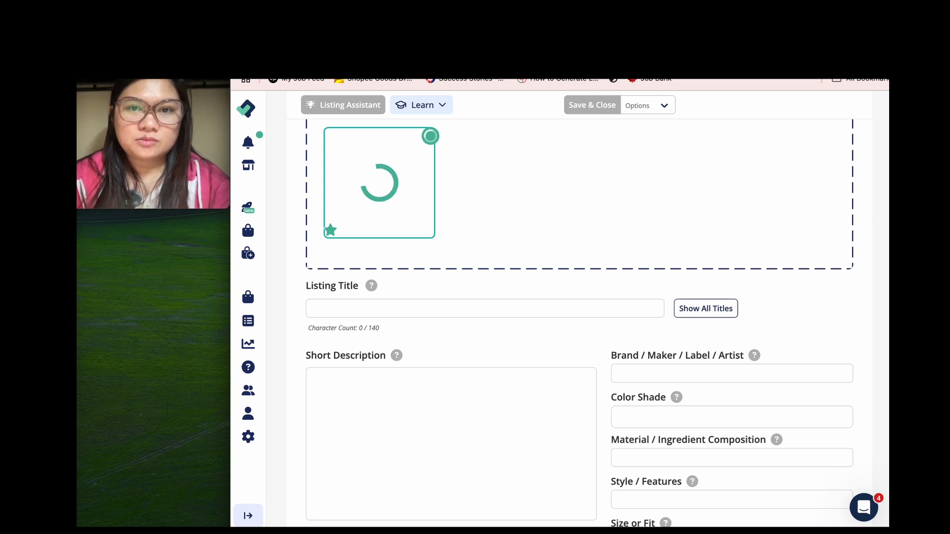
pyautogui.scroll(4, 497, 148)
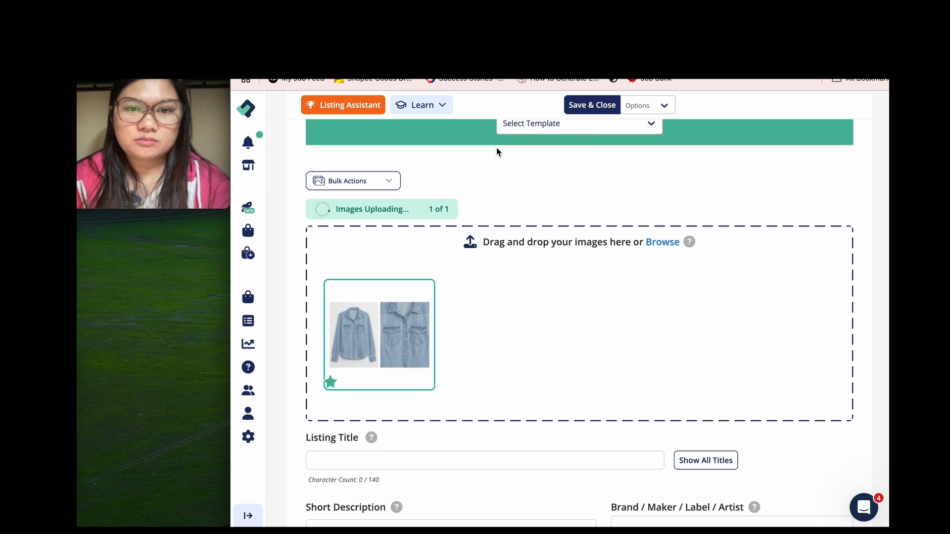
# Step: Generate the listing from the image with the Listing Assistant, keeping the Persuasive tone, and accept the suggested details
pyautogui.click(360, 108)
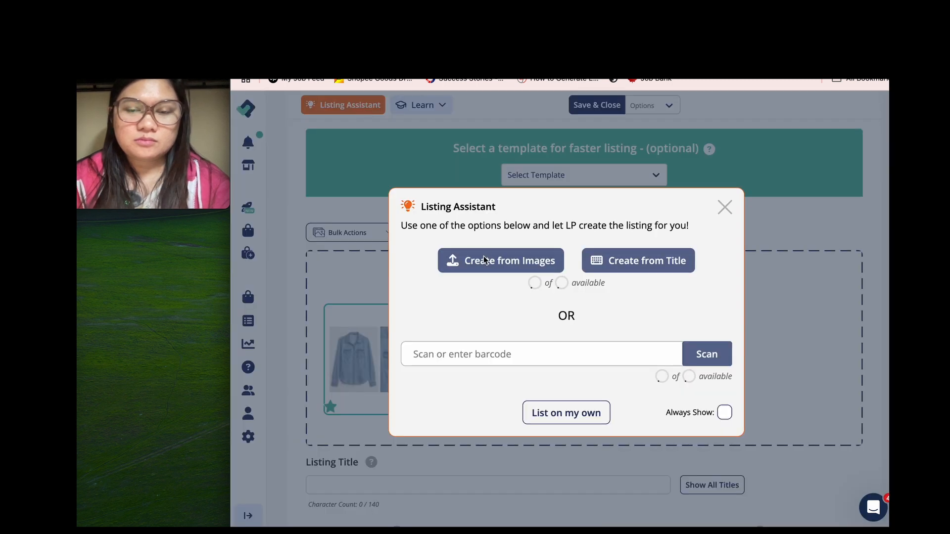
pyautogui.click(486, 270)
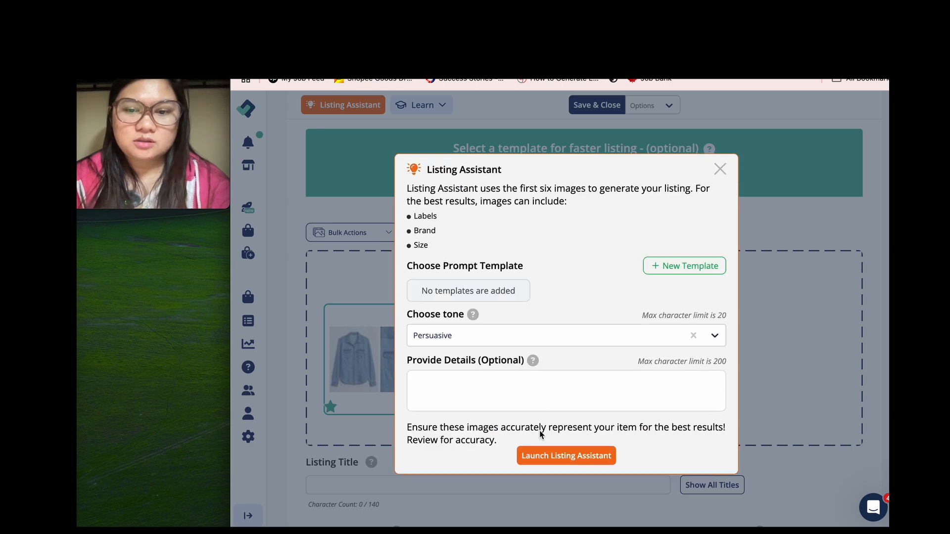
pyautogui.click(541, 454)
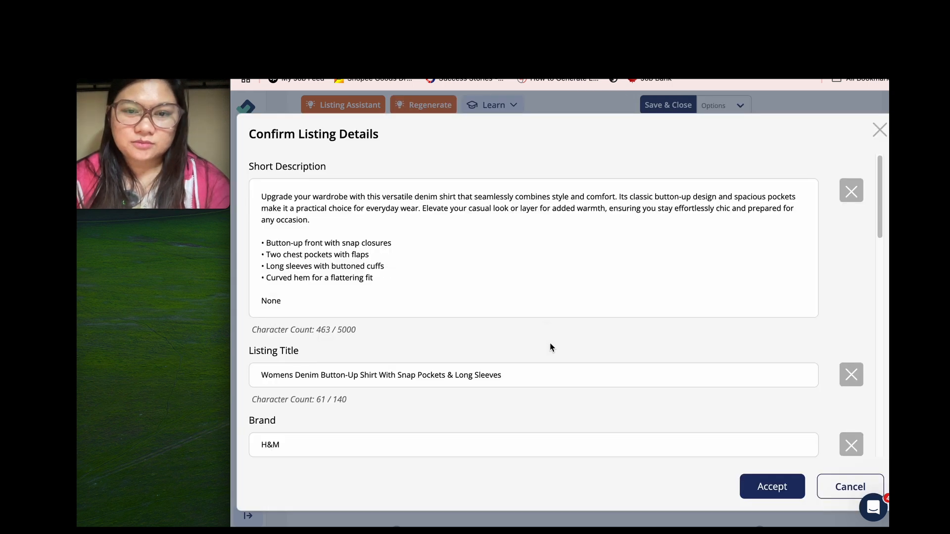
pyautogui.scroll(-6, 545, 284)
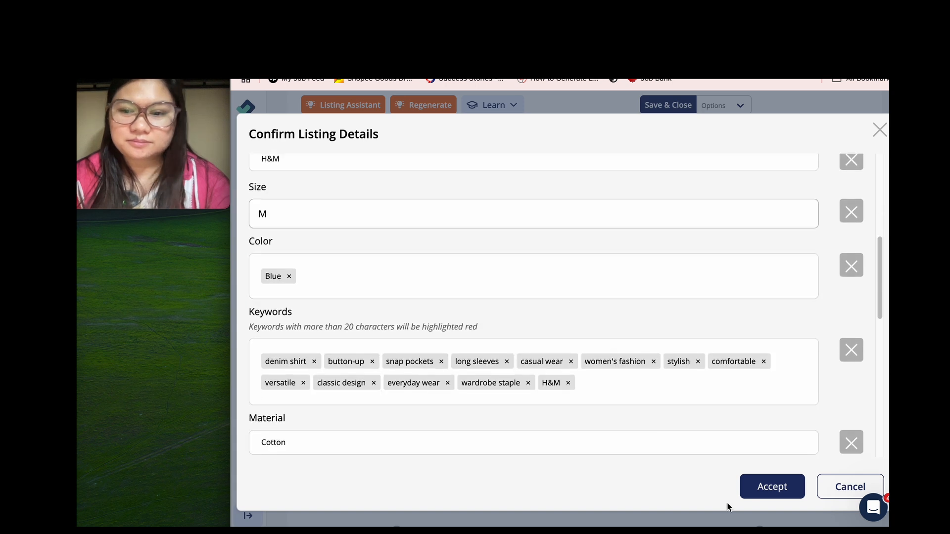
pyautogui.click(765, 487)
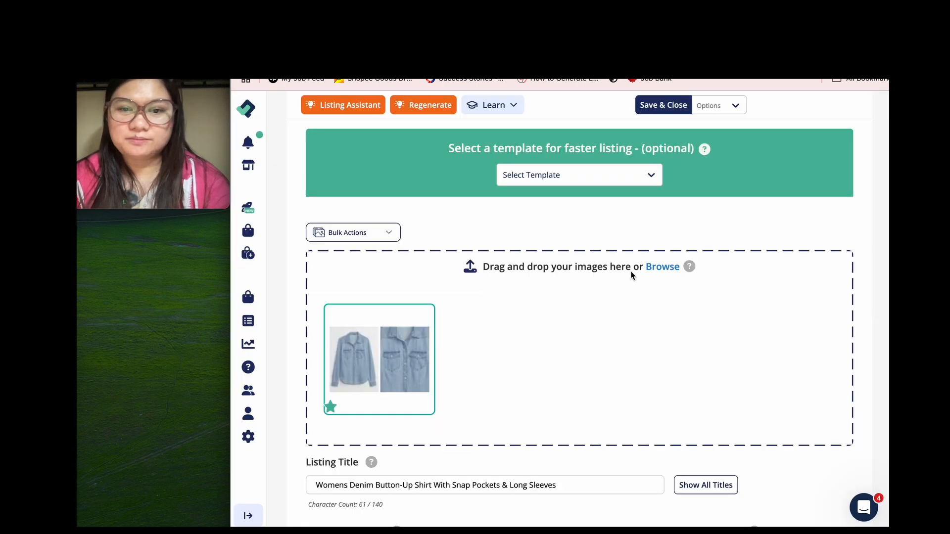
# Step: Review the filled-in title, description, brand, color, material, condition and keywords, plus the shipping and variation fields
pyautogui.scroll(-4, 630, 271)
pyautogui.click(560, 310)
pyautogui.scroll(-1, 560, 311)
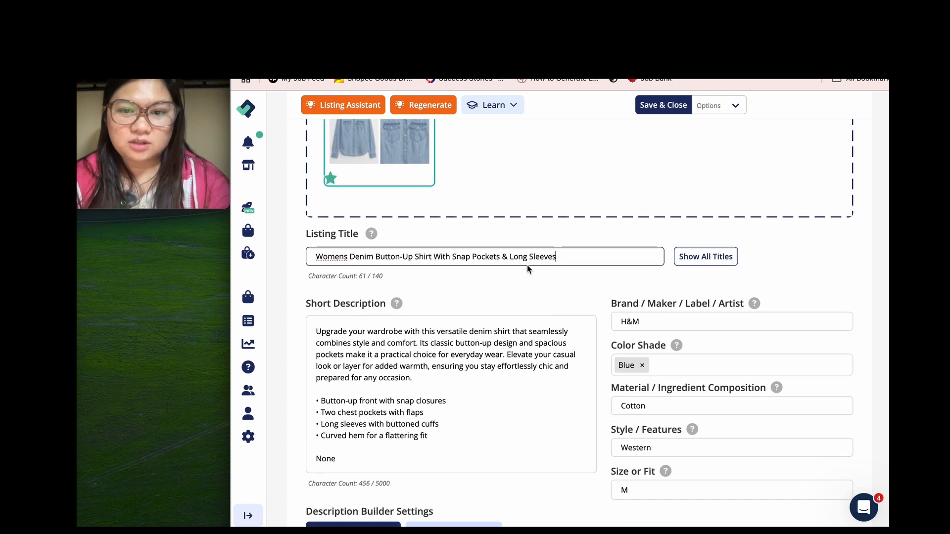
pyautogui.scroll(-9, 453, 346)
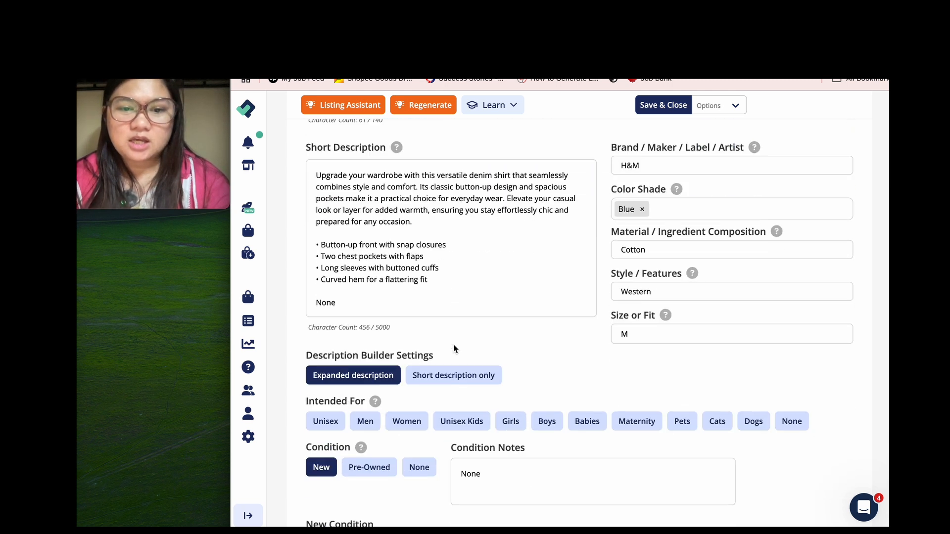
pyautogui.scroll(4, 453, 344)
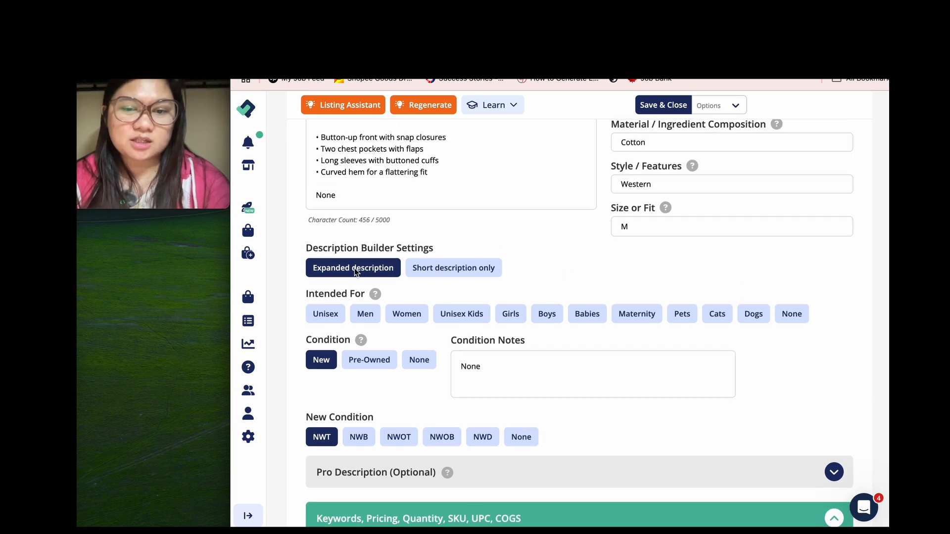
pyautogui.scroll(-10, 355, 268)
pyautogui.scroll(4, 354, 268)
pyautogui.scroll(-5, 354, 268)
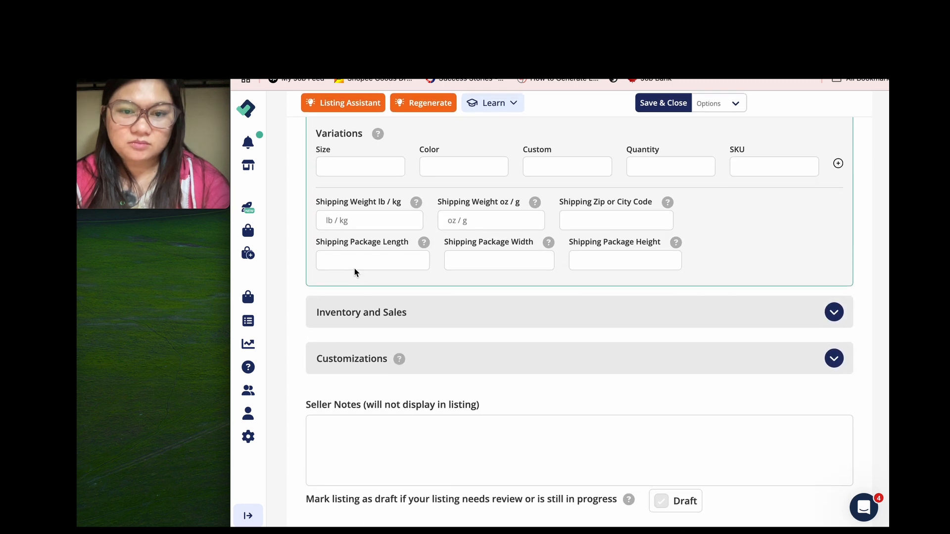
pyautogui.scroll(2, 445, 250)
pyautogui.scroll(6, 446, 250)
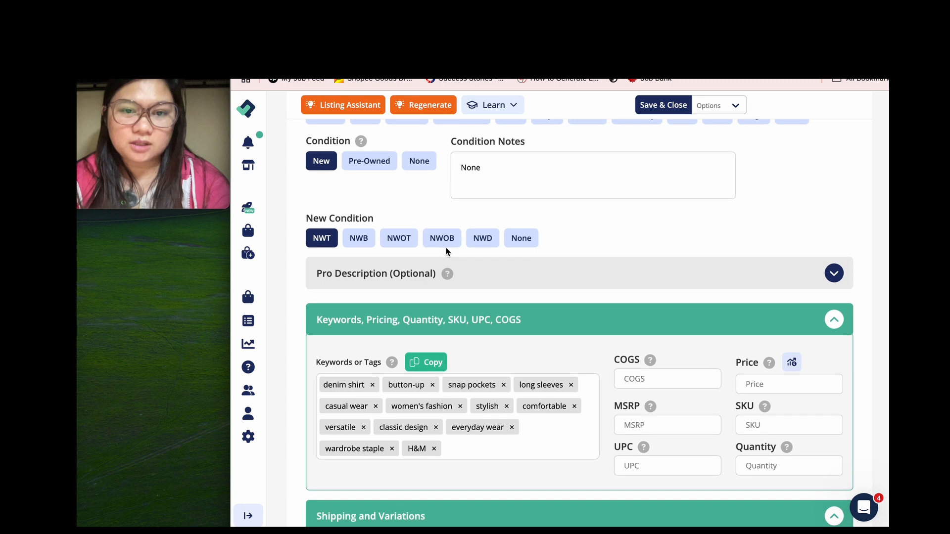
# Step: Expand the Pro Description section and enter Long Sleeve and Button Up as bullet lines 1 and 2
pyautogui.click(471, 273)
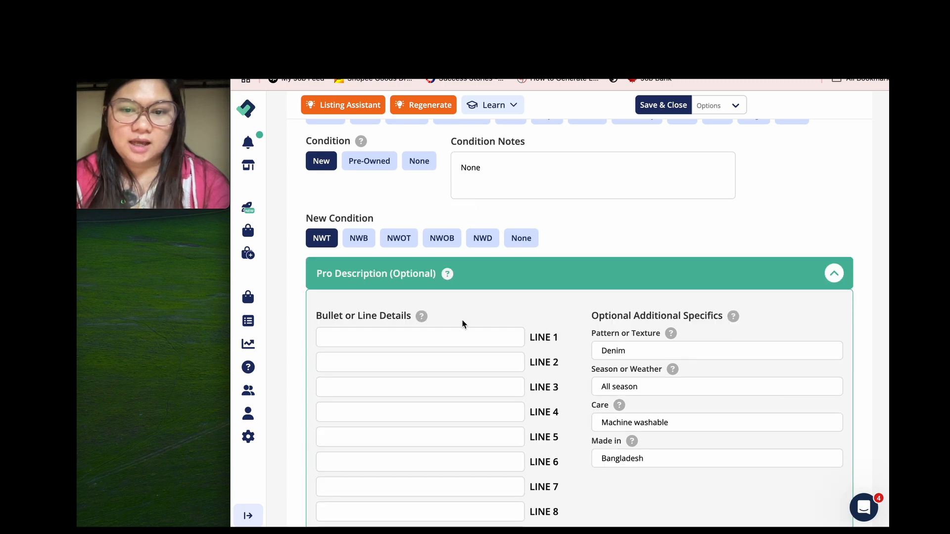
pyautogui.scroll(-2, 462, 322)
pyautogui.click(471, 255)
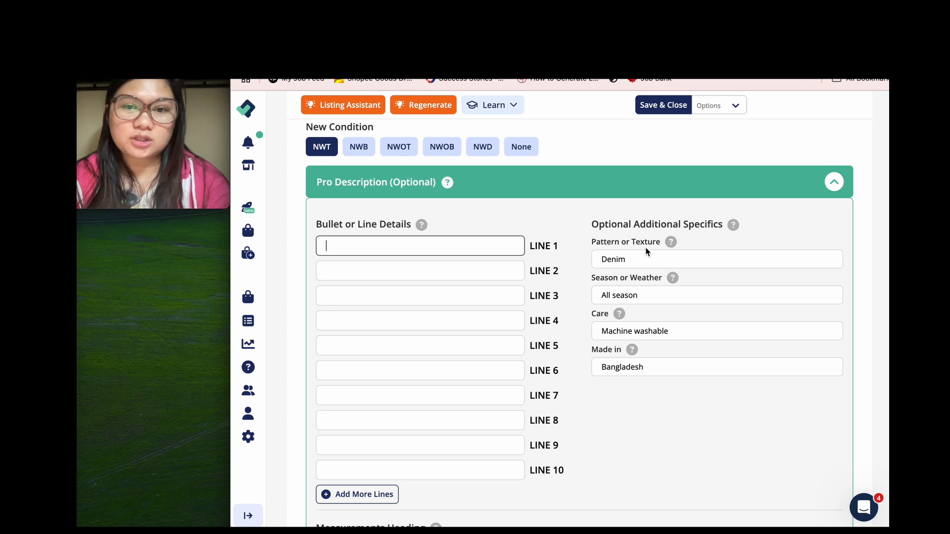
pyautogui.scroll(-1, 645, 247)
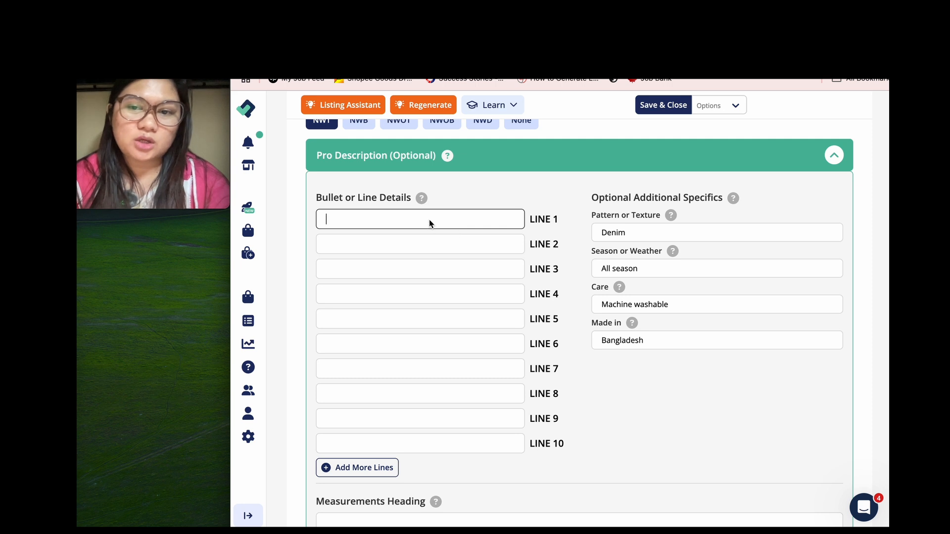
pyautogui.write('ong')
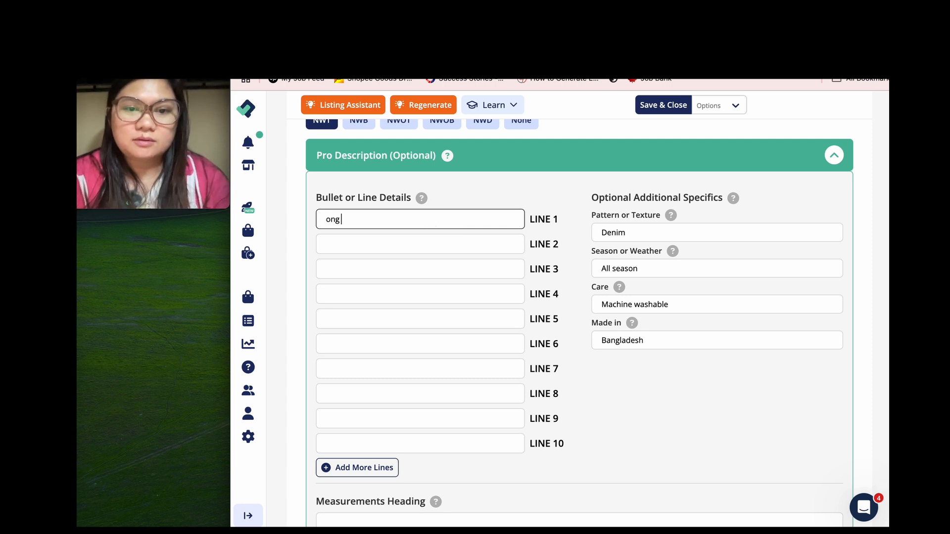
pyautogui.press('BackSpace')
pyautogui.press('BackSpace')
pyautogui.write('Long Sleeve')
pyautogui.click(400, 245)
pyautogui.write('Button Up')
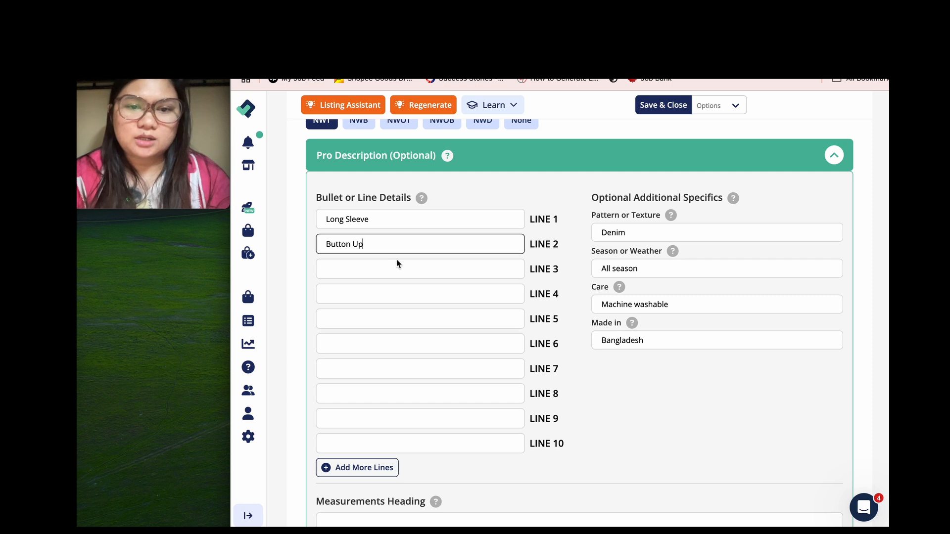
# Step: Add Snap Button, Western and Collared as bullet lines 3, 4 and 5 of the Pro Description
pyautogui.click(388, 271)
pyautogui.write('Snap')
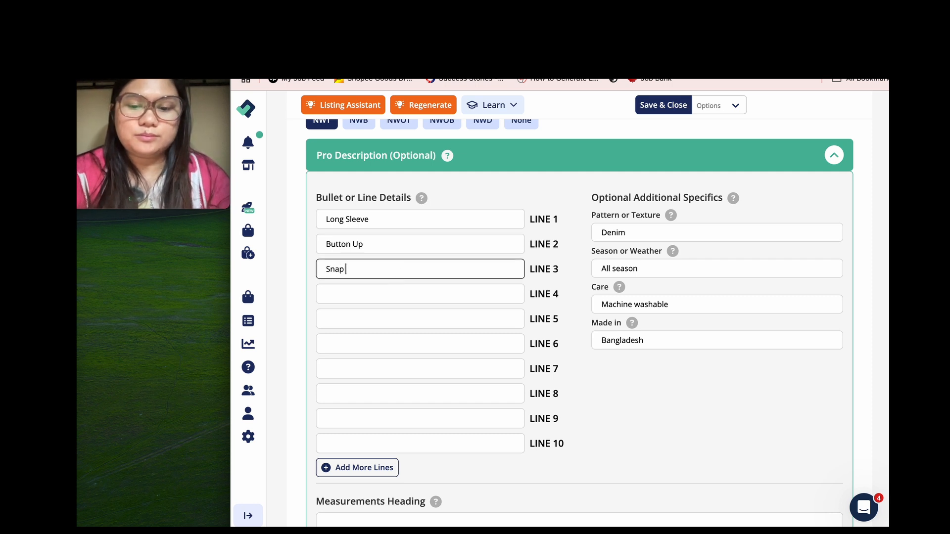
pyautogui.write(' B')
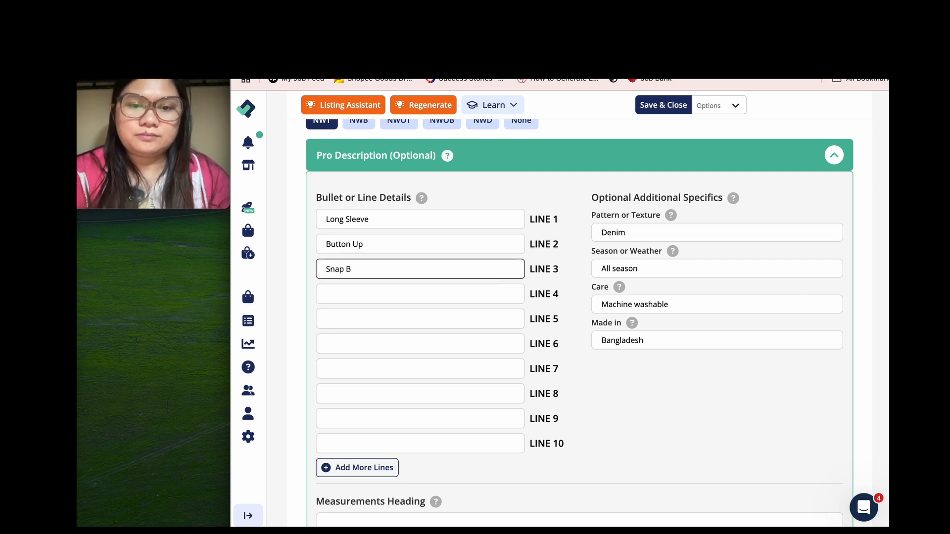
pyautogui.write('Uttton')
pyautogui.click(361, 291)
pyautogui.write('Western')
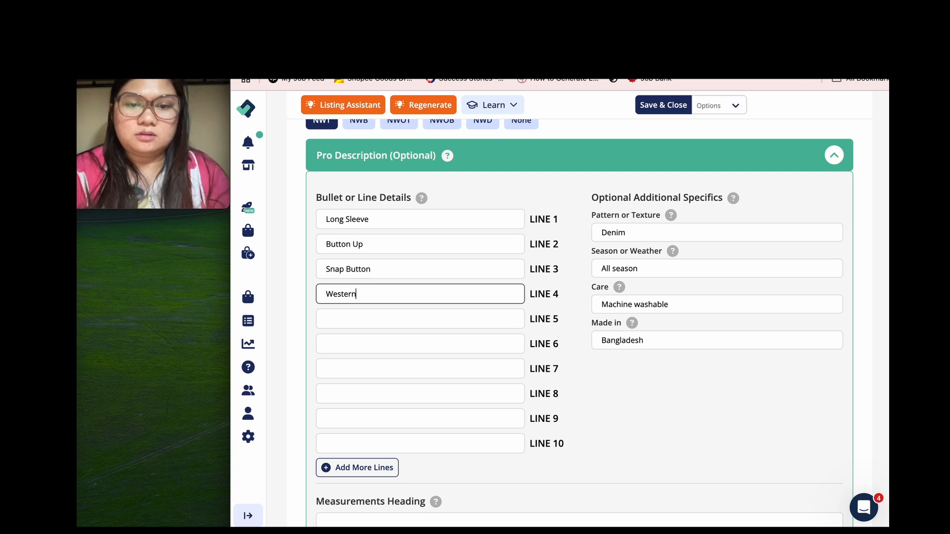
pyautogui.click(354, 320)
pyautogui.write('Collared')
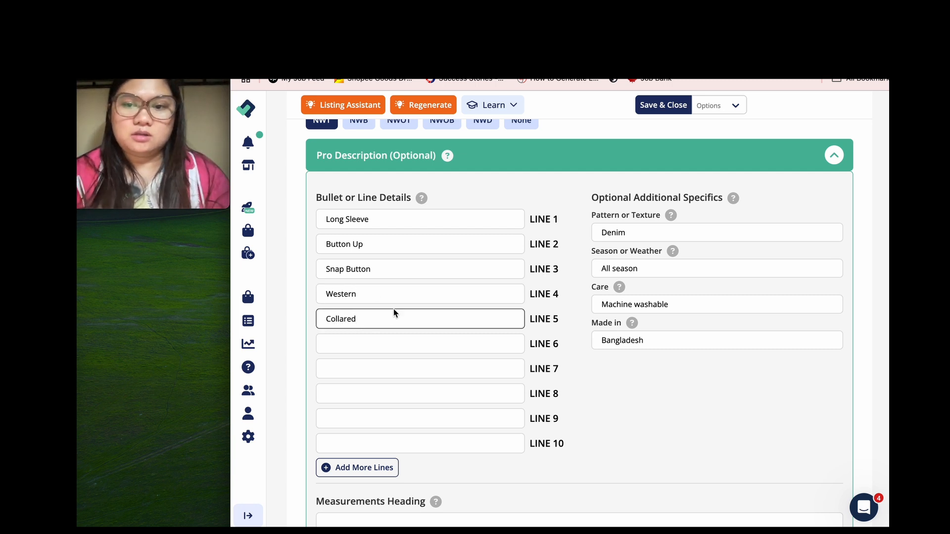
# Step: Change the Description Builder setting to Short description only
pyautogui.scroll(8, 395, 313)
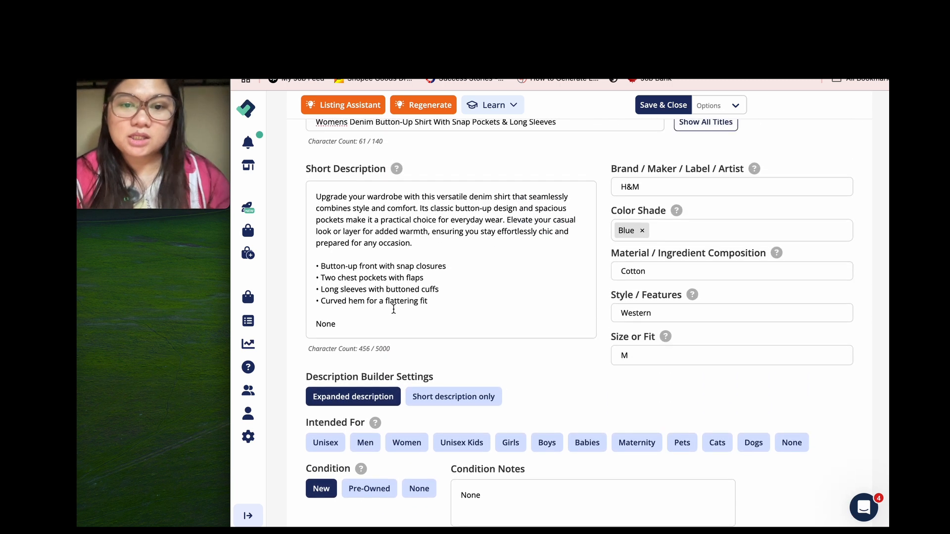
pyautogui.scroll(-8, 393, 309)
pyautogui.scroll(10, 394, 309)
pyautogui.scroll(-4, 393, 309)
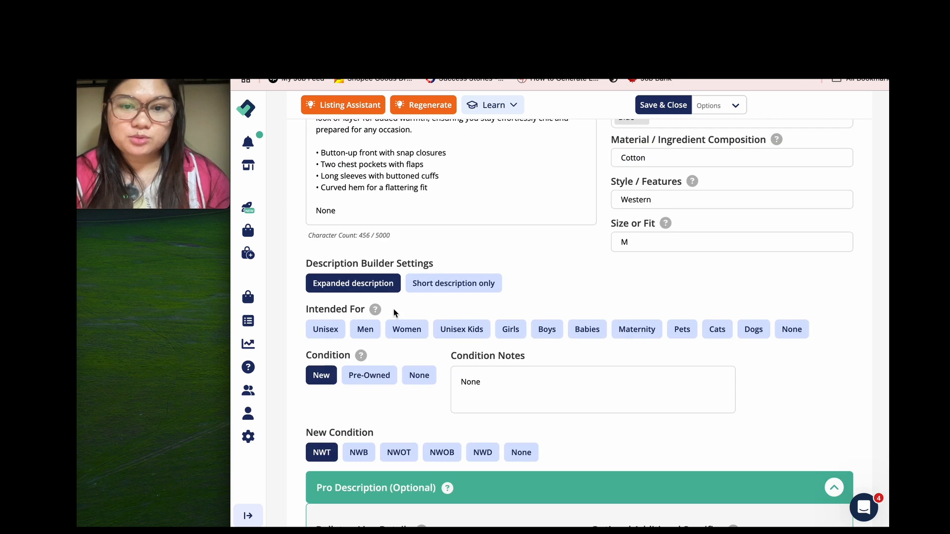
pyautogui.click(434, 284)
pyautogui.scroll(-4, 434, 286)
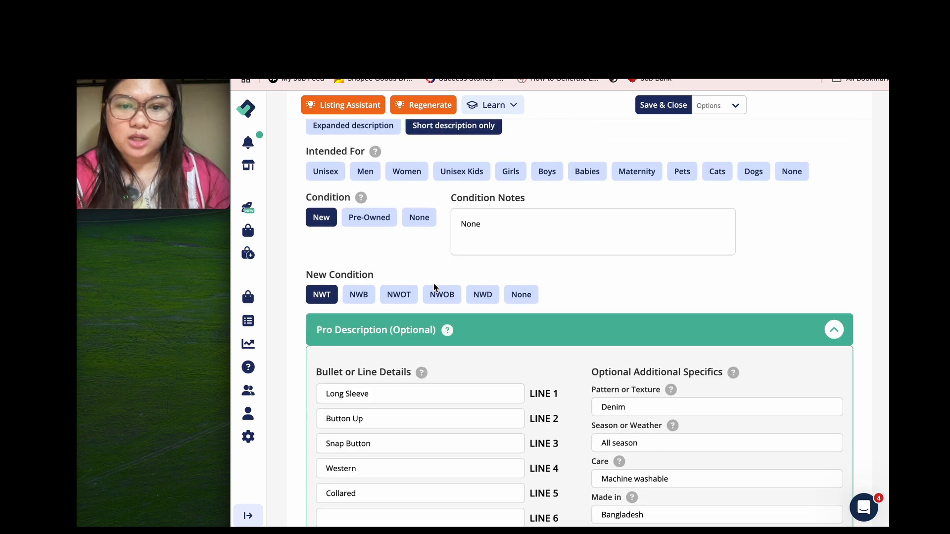
# Step: Check the brand, color, material, style and size fields against the Pro Description bullet lines and additional specifics
pyautogui.scroll(1, 435, 288)
pyautogui.scroll(5, 495, 222)
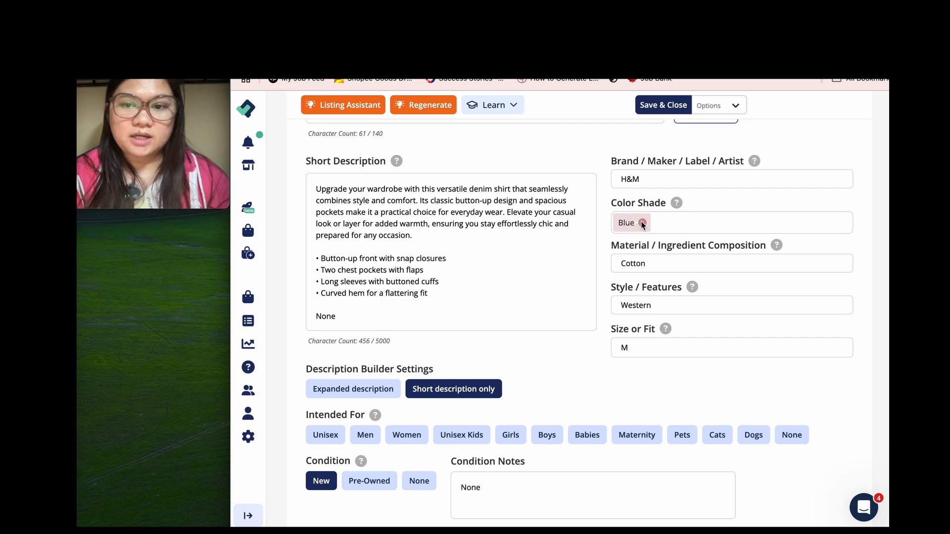
pyautogui.scroll(-1, 658, 260)
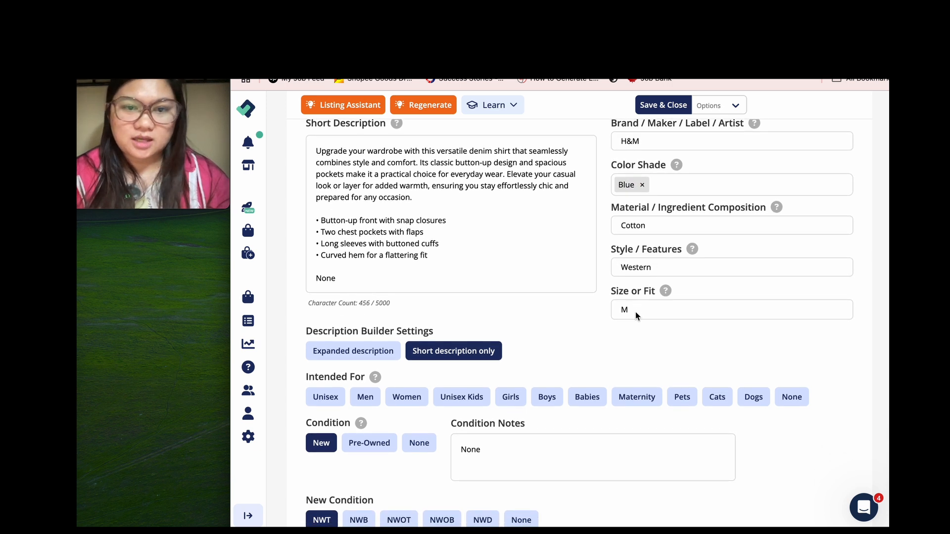
pyautogui.scroll(-4, 530, 272)
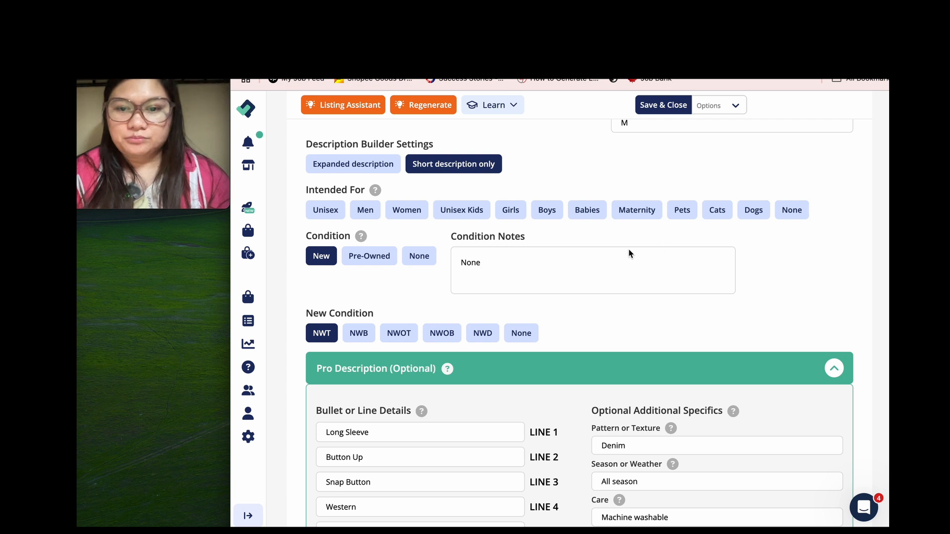
pyautogui.scroll(-3, 678, 261)
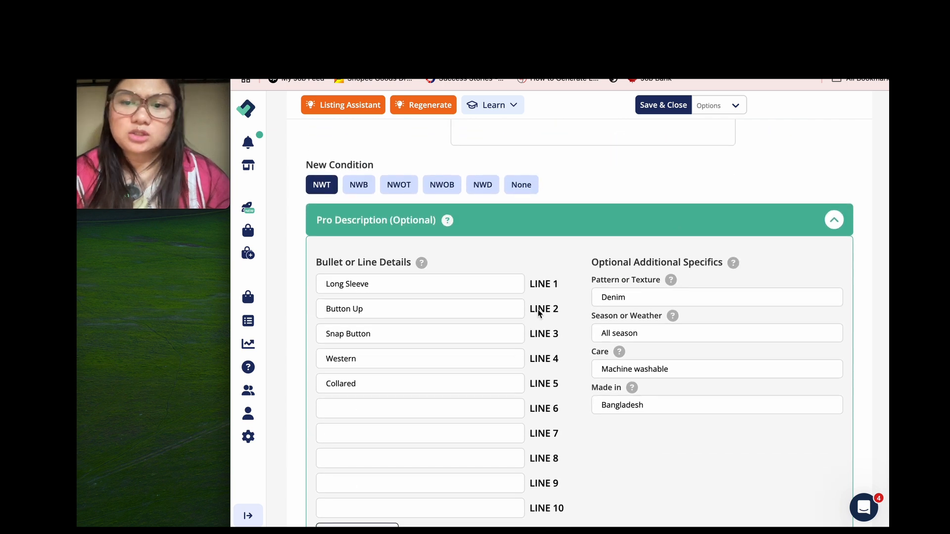
pyautogui.scroll(1, 543, 308)
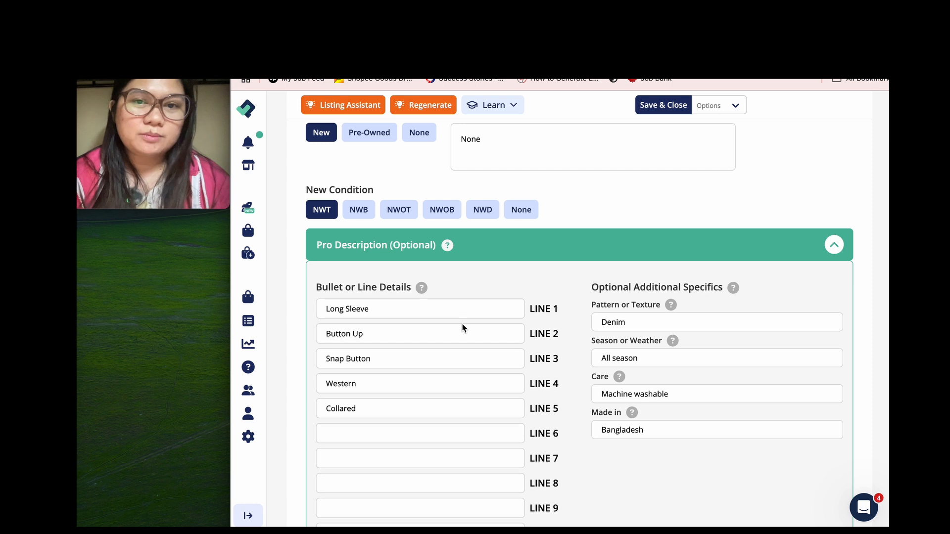
pyautogui.scroll(-1, 462, 325)
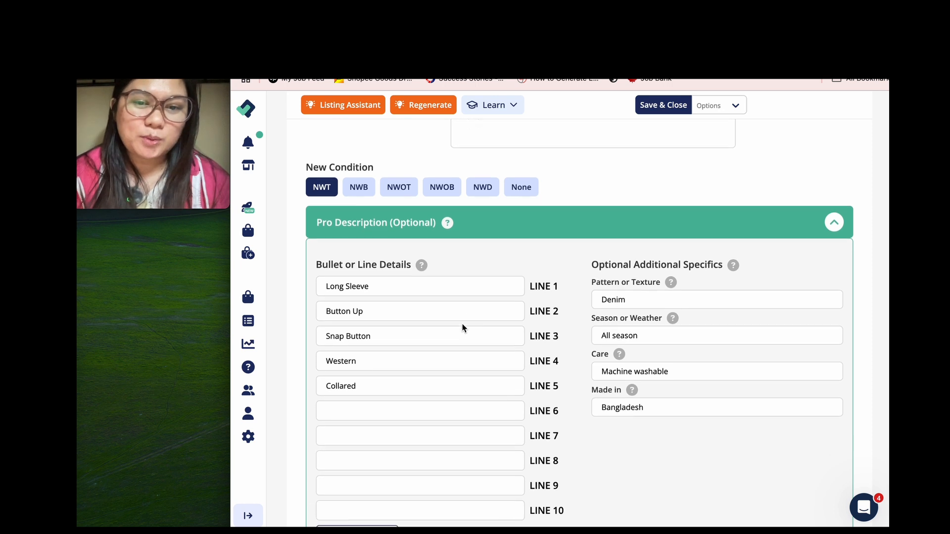
pyautogui.scroll(2, 463, 325)
pyautogui.scroll(2, 462, 324)
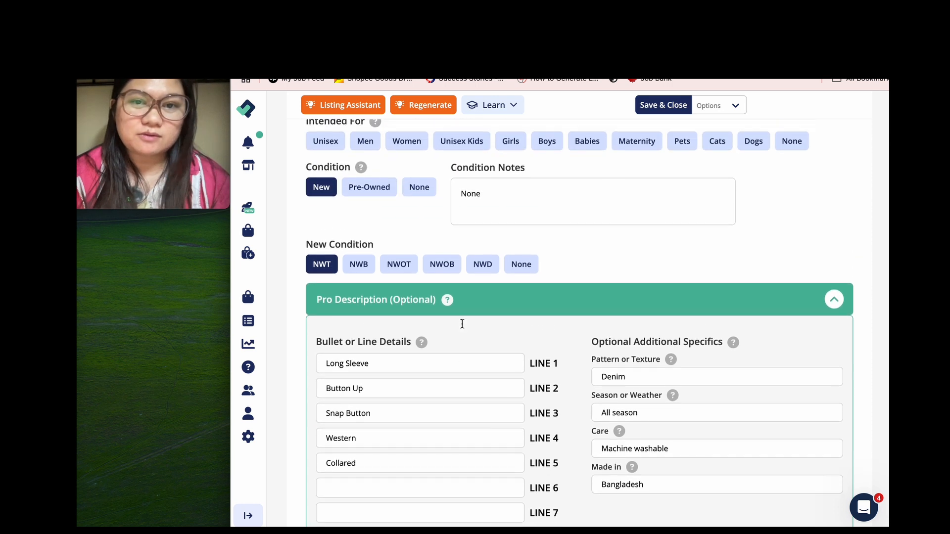
# Step: Compare the short description's bullet points with the Pro Description lines, item details and condition settings
pyautogui.scroll(15, 462, 323)
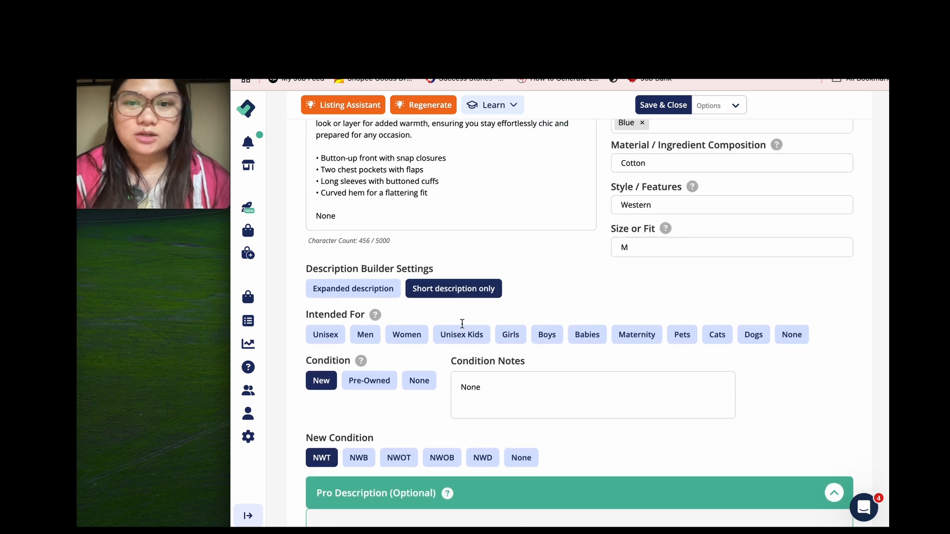
pyautogui.scroll(1, 462, 324)
pyautogui.scroll(-20, 463, 323)
pyautogui.scroll(-2, 464, 323)
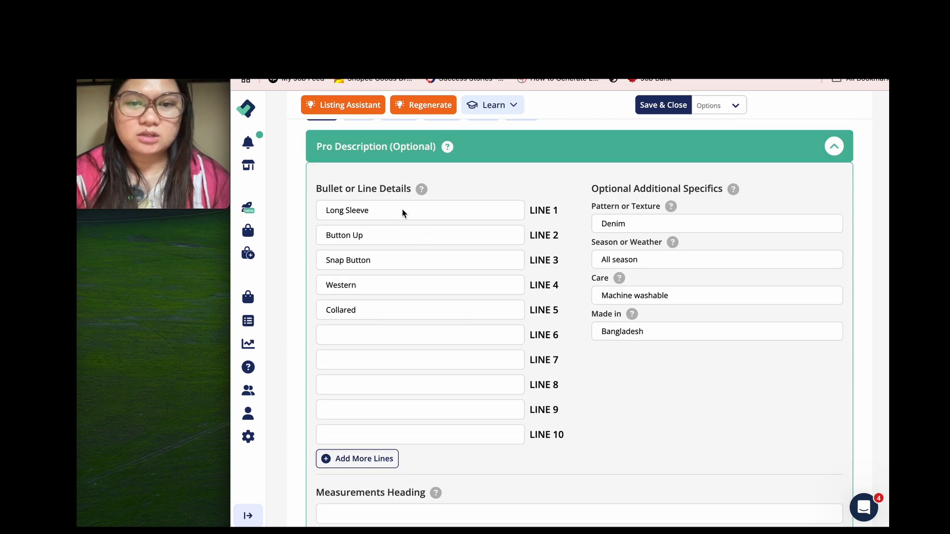
pyautogui.scroll(7, 568, 319)
pyautogui.scroll(16, 568, 316)
pyautogui.click(353, 259)
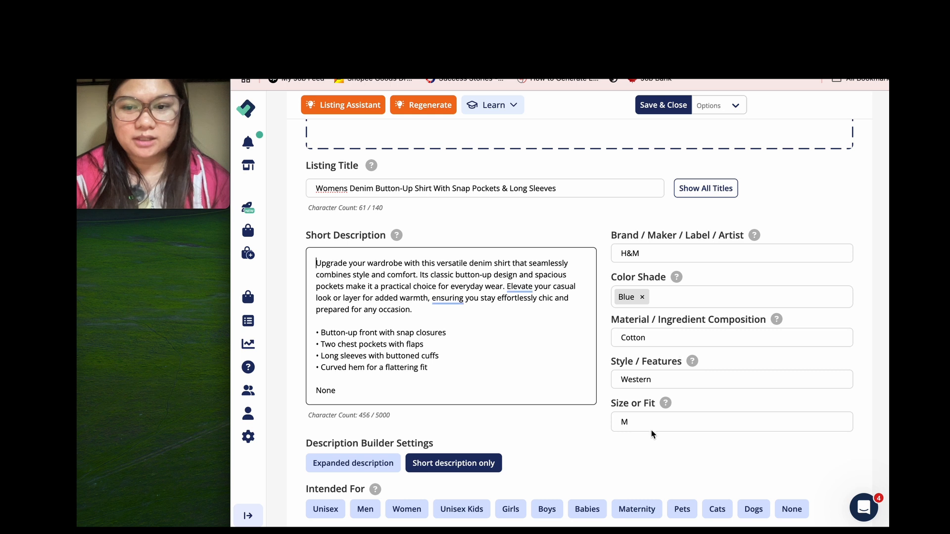
pyautogui.scroll(-5, 473, 425)
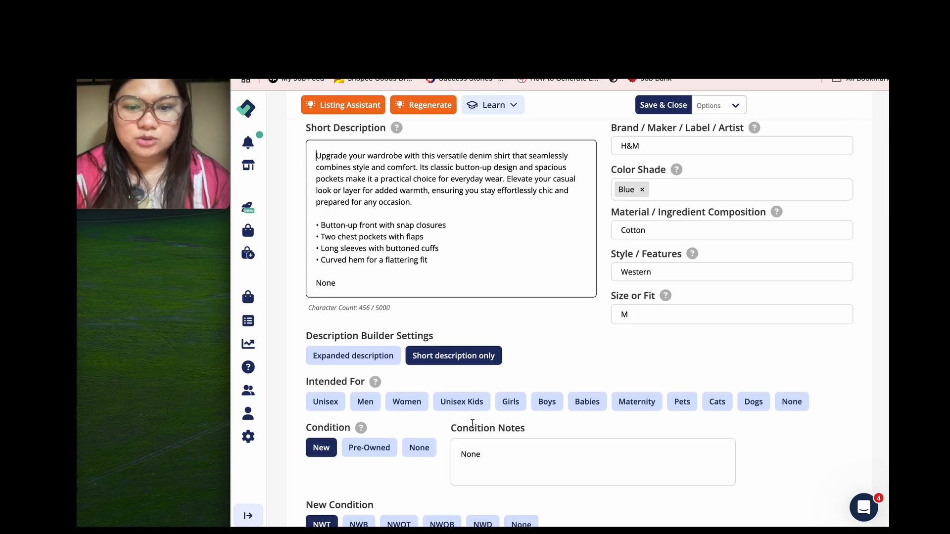
pyautogui.scroll(-1, 397, 430)
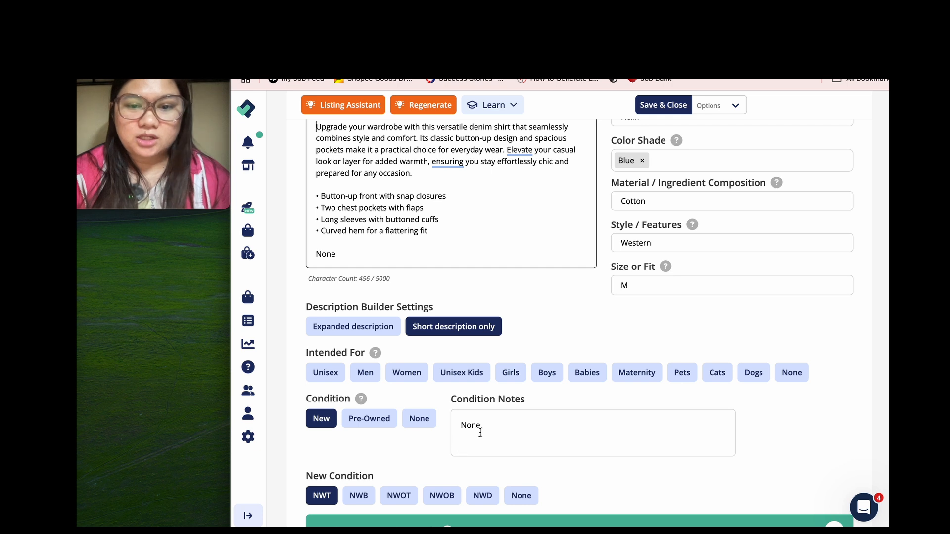
pyautogui.scroll(5, 480, 432)
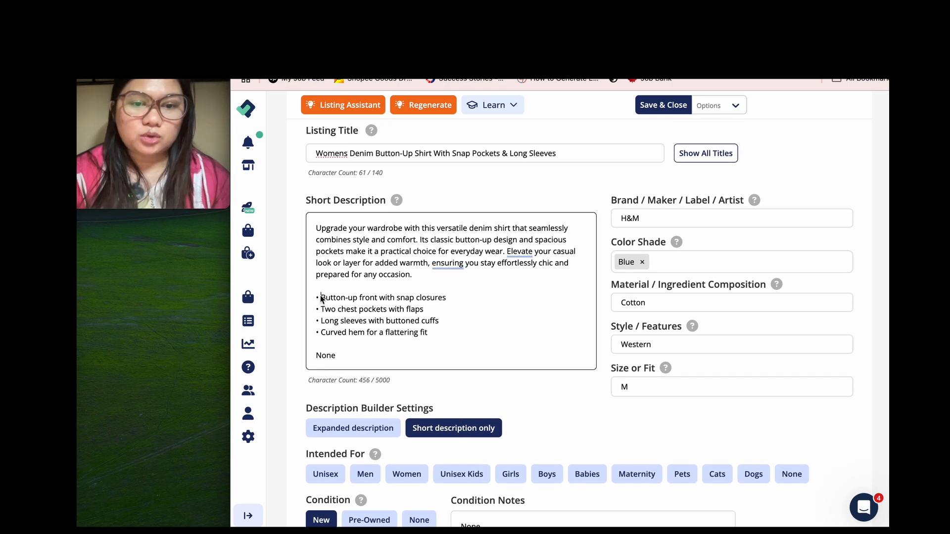
pyautogui.click(362, 338)
pyautogui.click(348, 353)
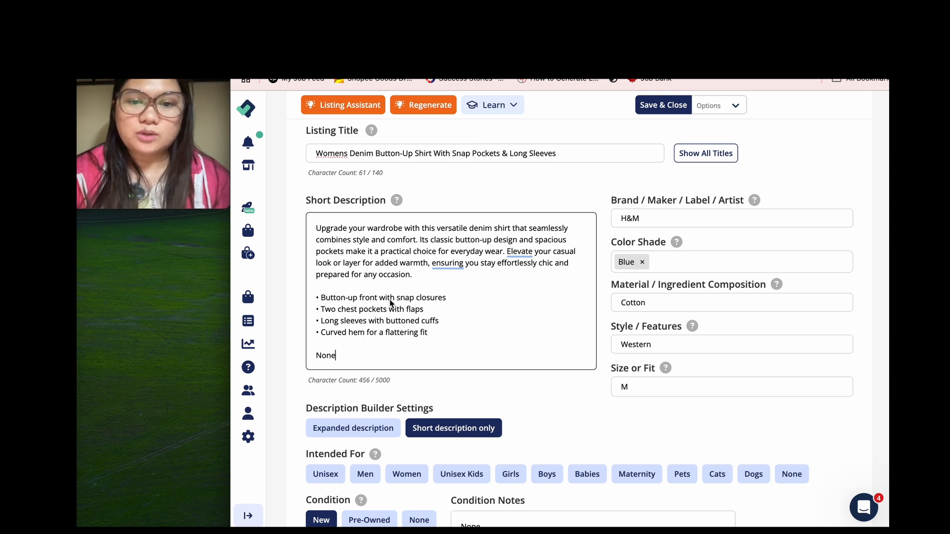
# Step: Examine the shirt image against the generated title, short description and item details
pyautogui.scroll(1, 466, 275)
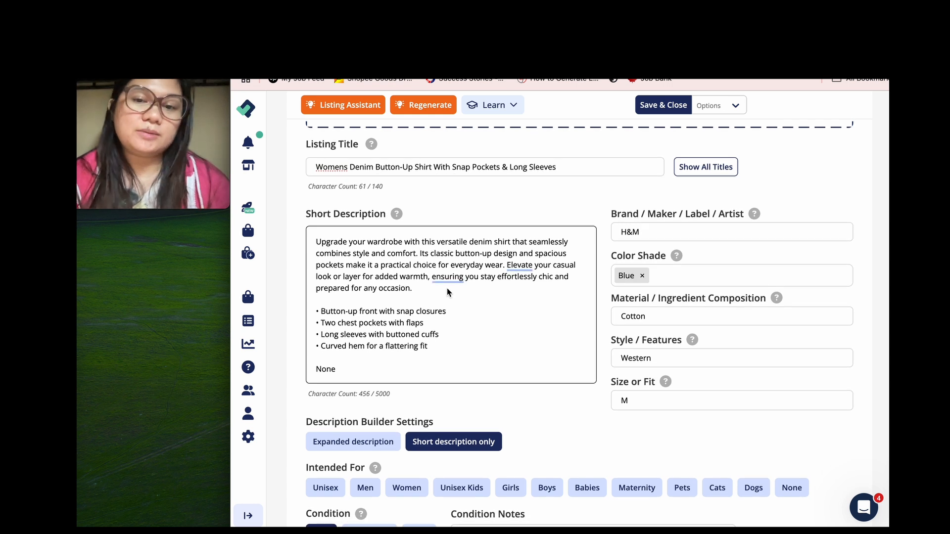
pyautogui.scroll(1, 534, 243)
pyautogui.scroll(1, 534, 243)
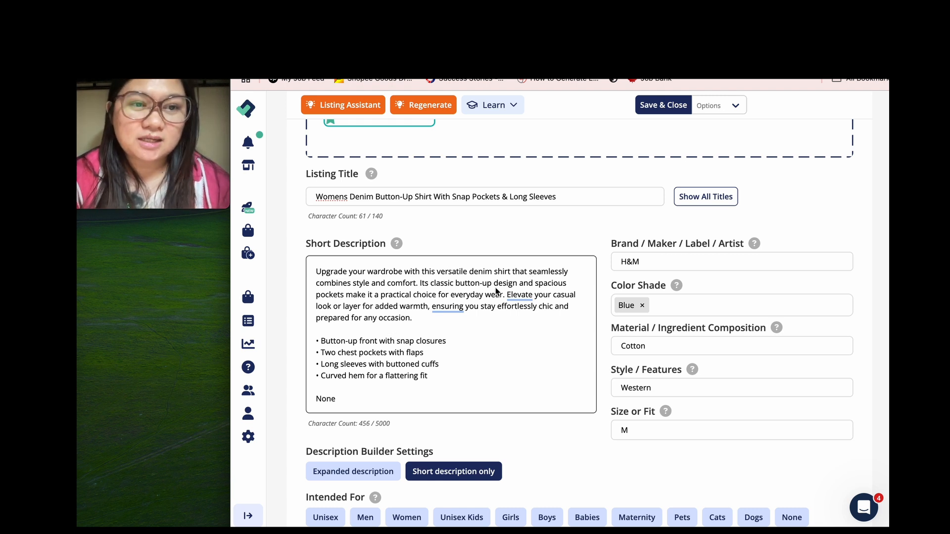
pyautogui.scroll(2, 499, 264)
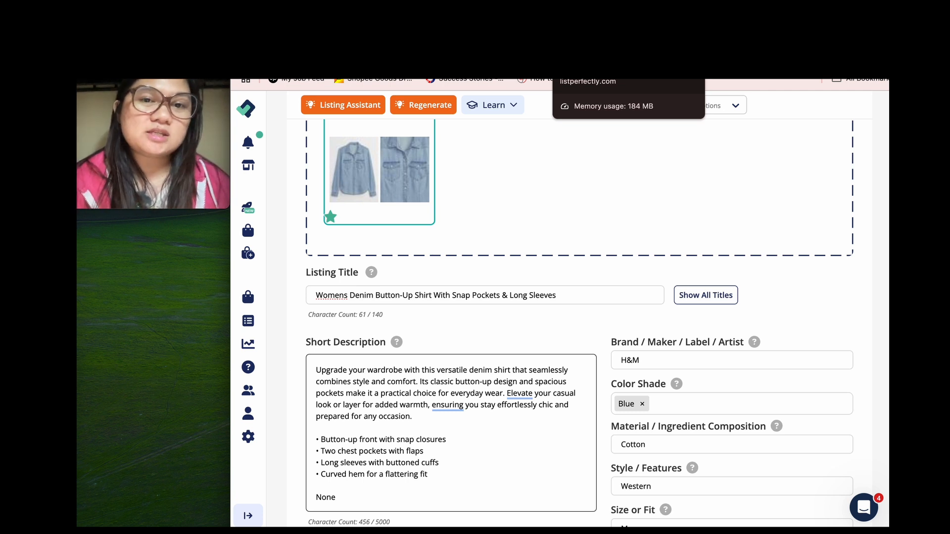
pyautogui.moveTo(364, 171)
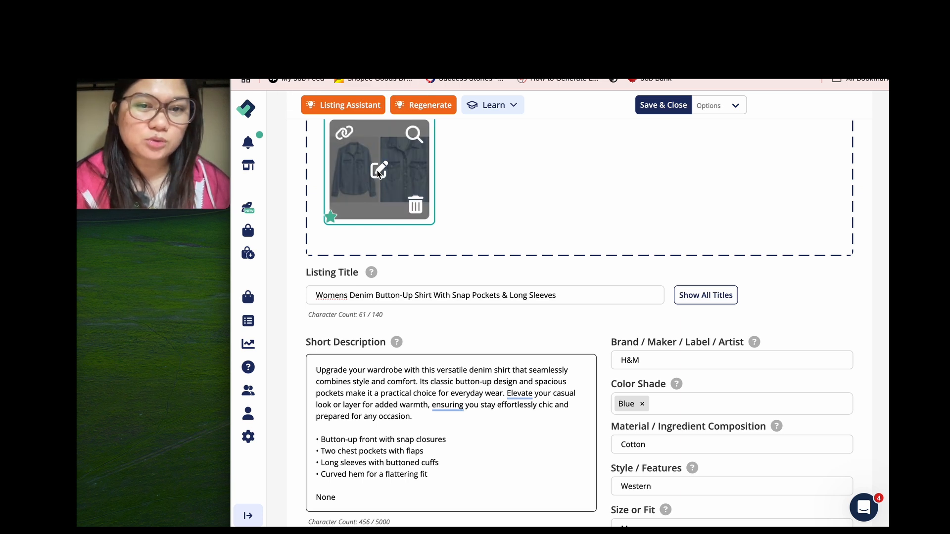
pyautogui.scroll(-1, 379, 173)
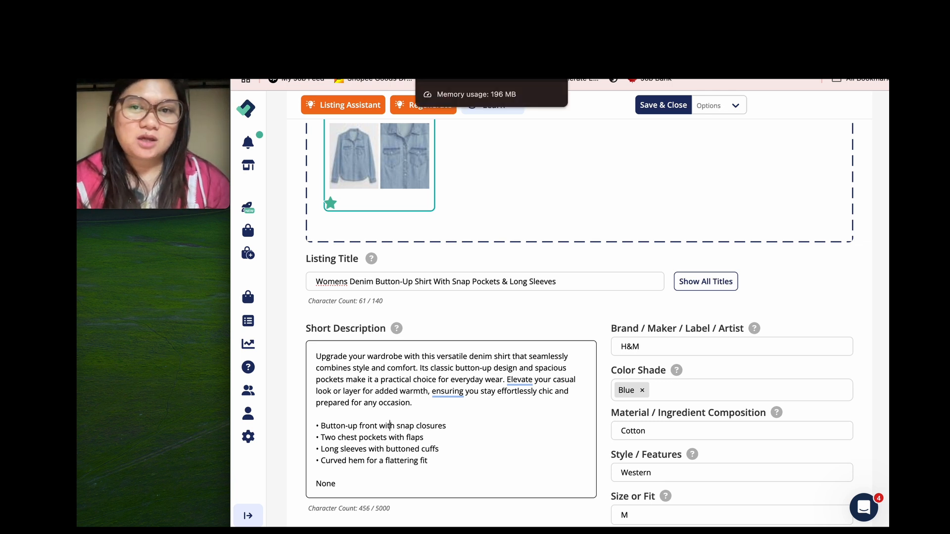
pyautogui.moveTo(424, 192)
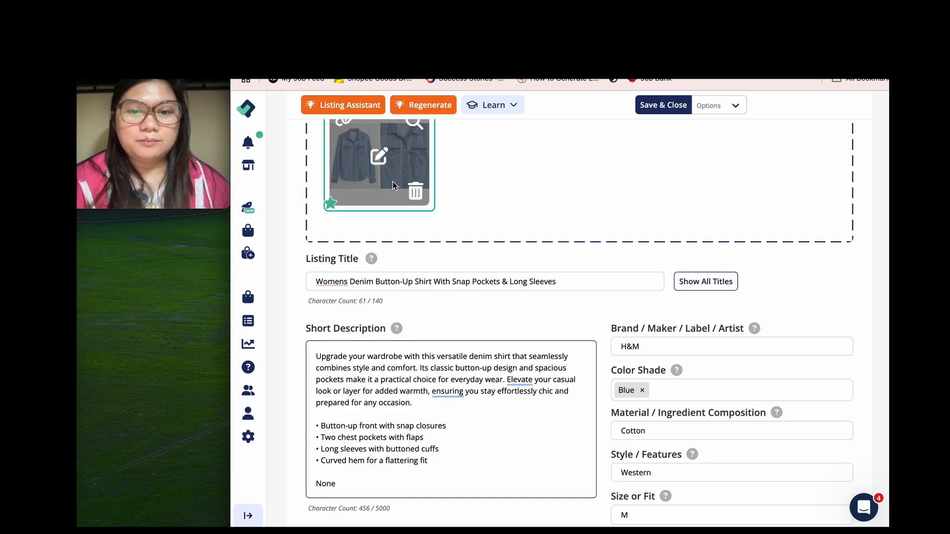
# Step: Review the full listing title and add a trailing space after "Long Sleeves"
pyautogui.click(379, 288)
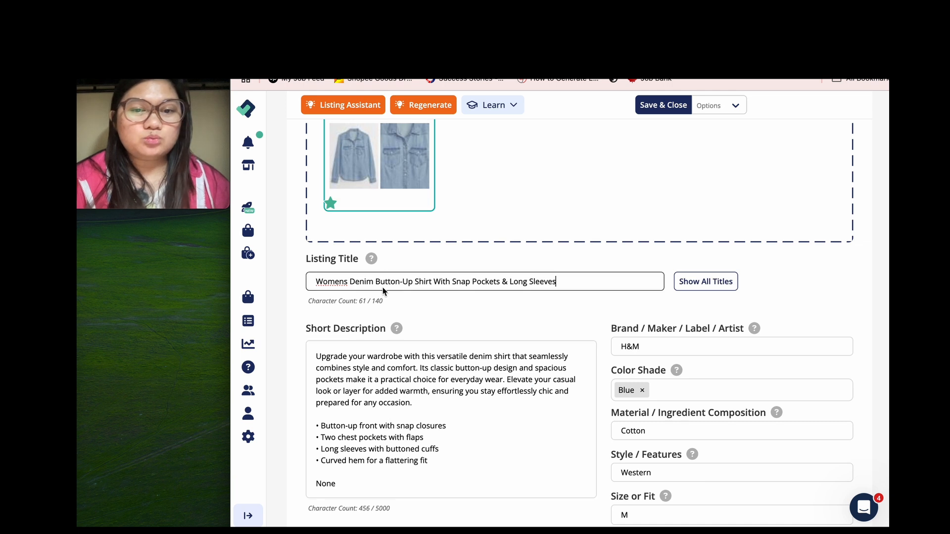
pyautogui.moveTo(370, 286); pyautogui.dragTo(560, 286)
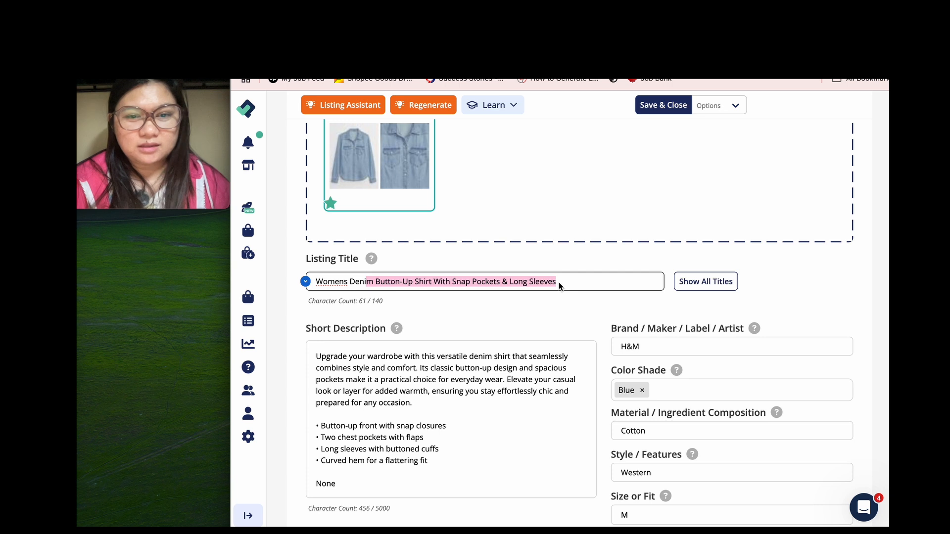
pyautogui.click(558, 284)
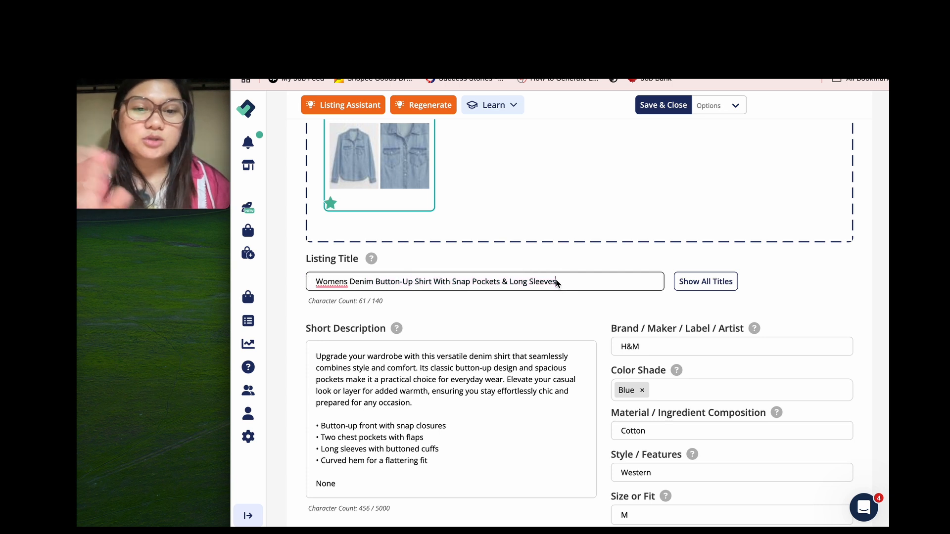
pyautogui.tripleClick(376, 283)
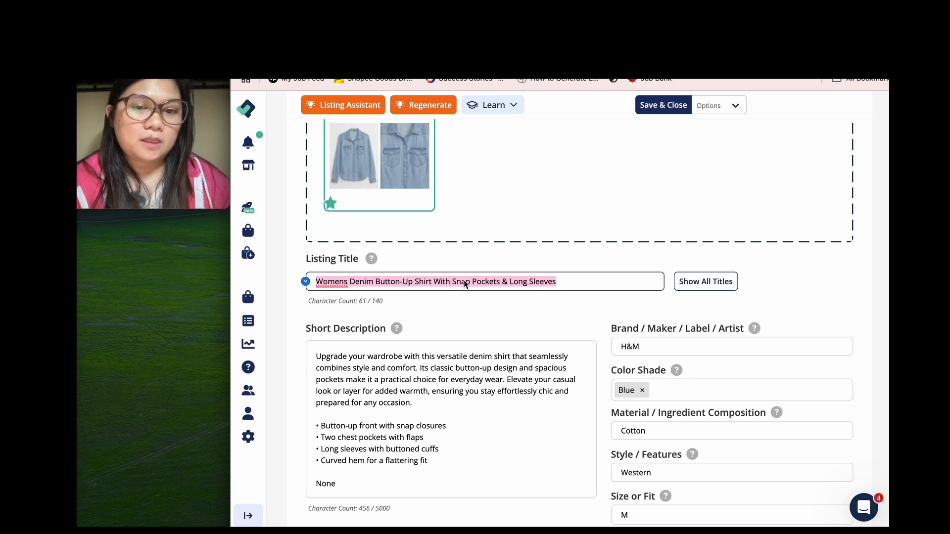
pyautogui.click(566, 282)
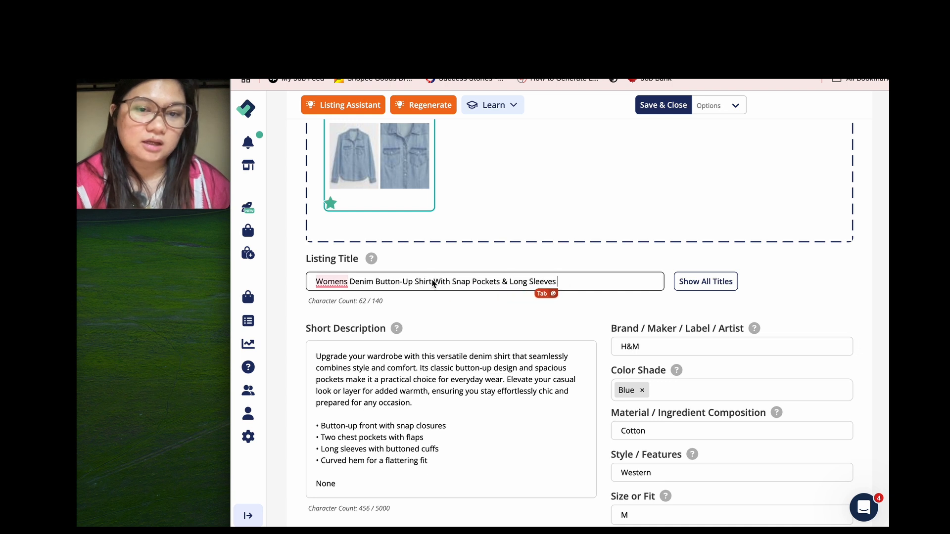
pyautogui.click(402, 282)
pyautogui.press('BackSpace')
pyautogui.write('-')
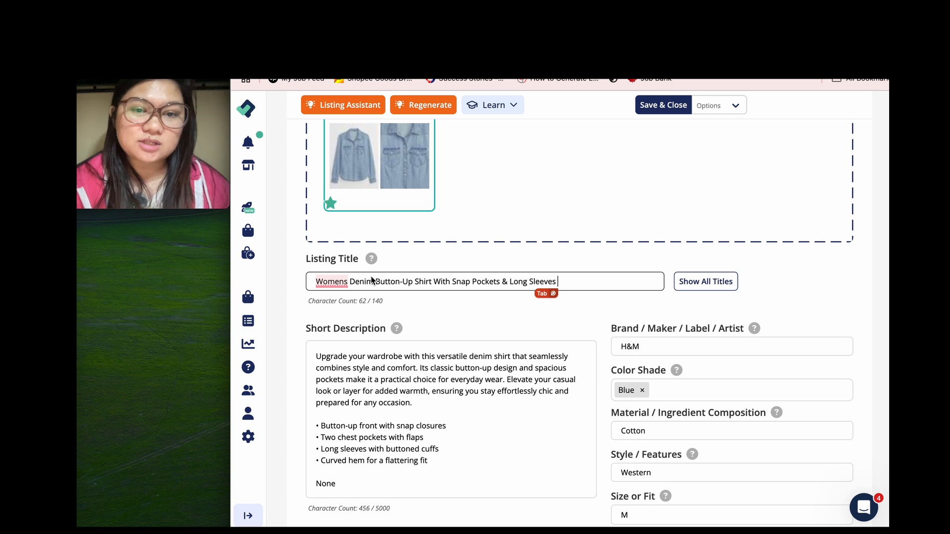
# Step: Check the listing title's wording and its character count against the allowed limit
pyautogui.click(351, 282)
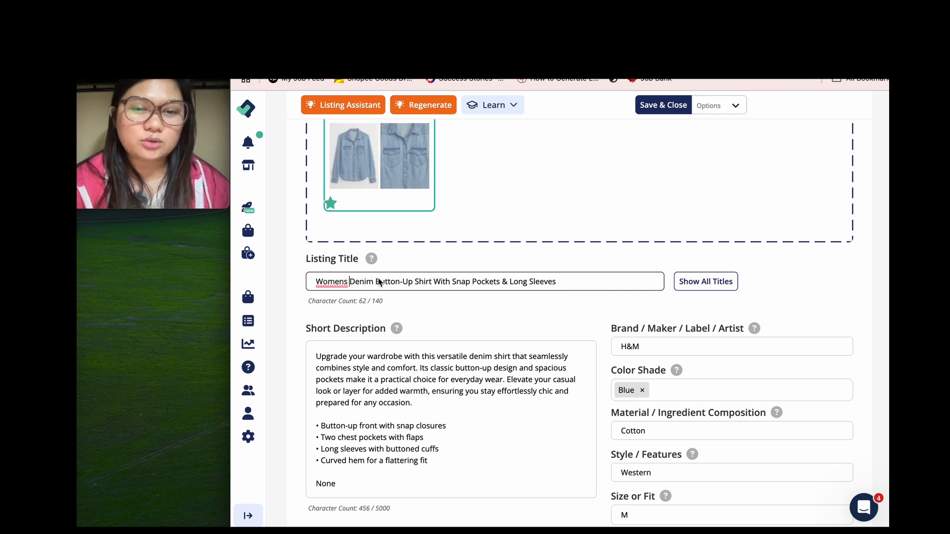
pyautogui.moveTo(373, 301); pyautogui.dragTo(380, 302)
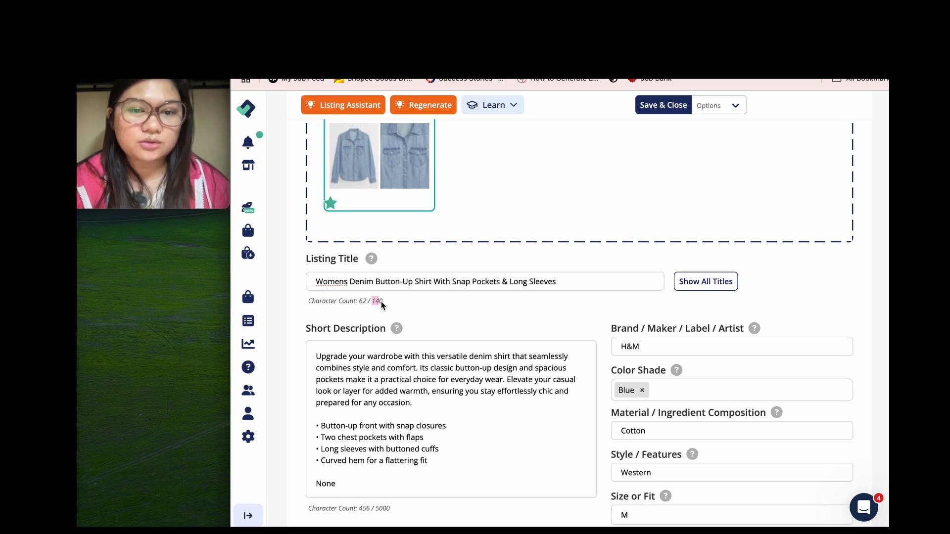
pyautogui.click(335, 282)
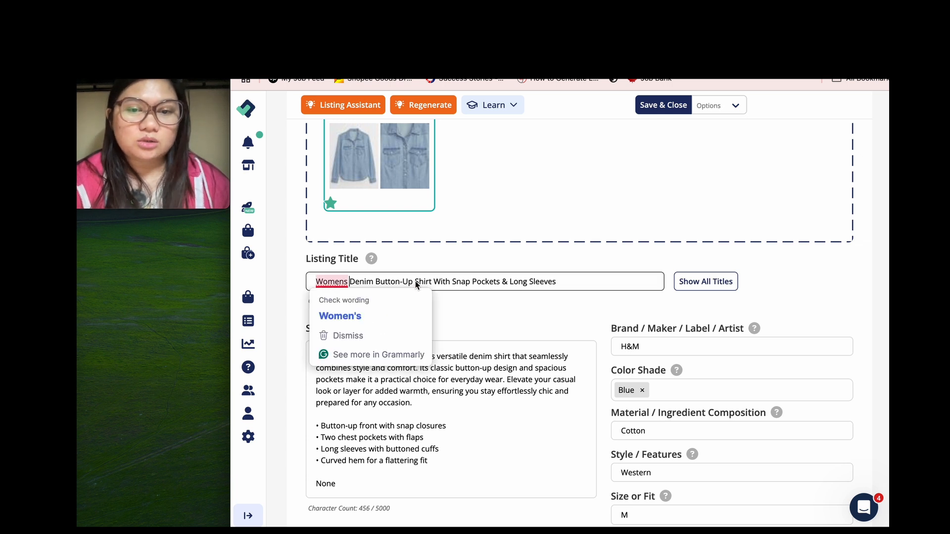
pyautogui.tripleClick(492, 282)
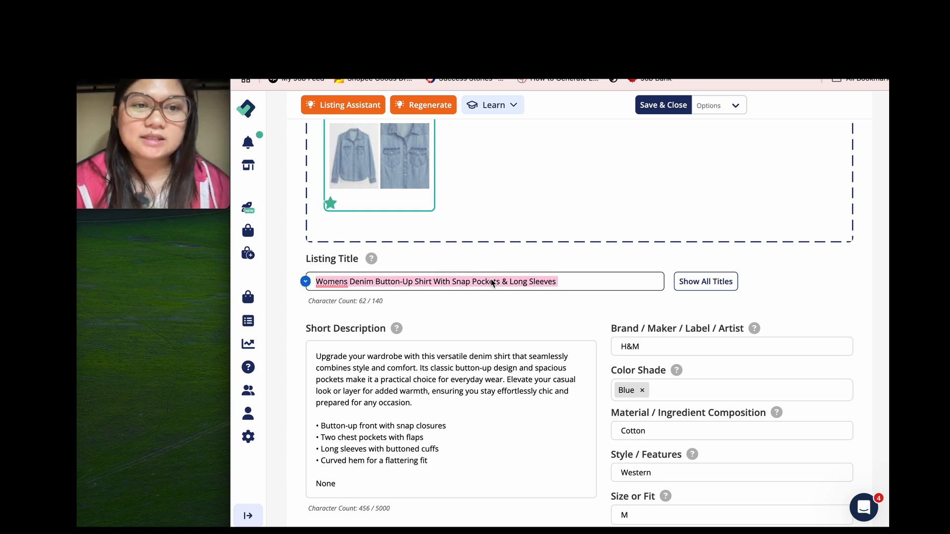
pyautogui.click(587, 284)
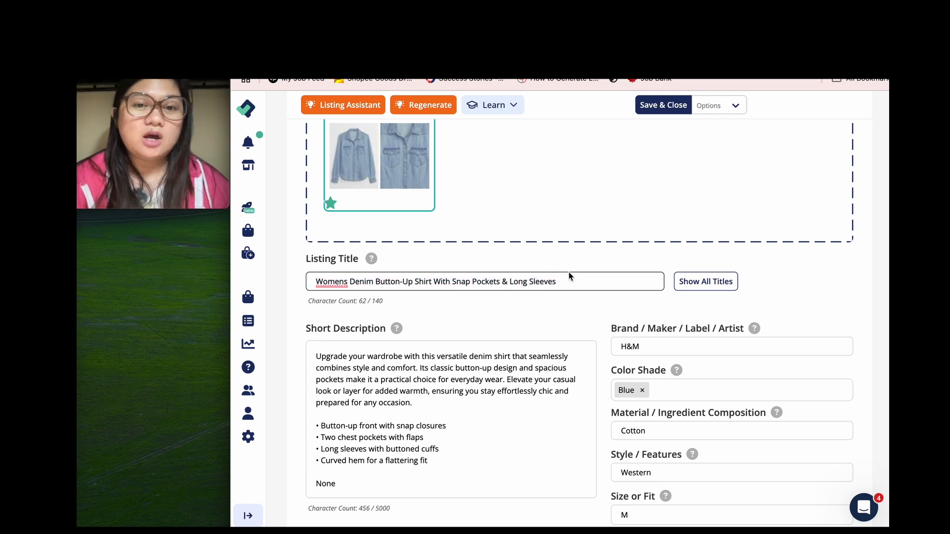
pyautogui.scroll(1, 498, 185)
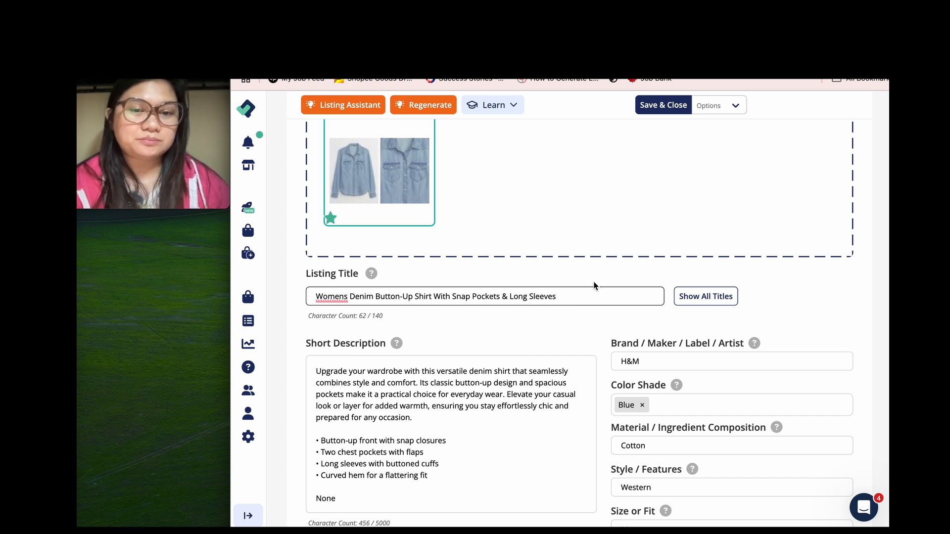
pyautogui.tripleClick(545, 301)
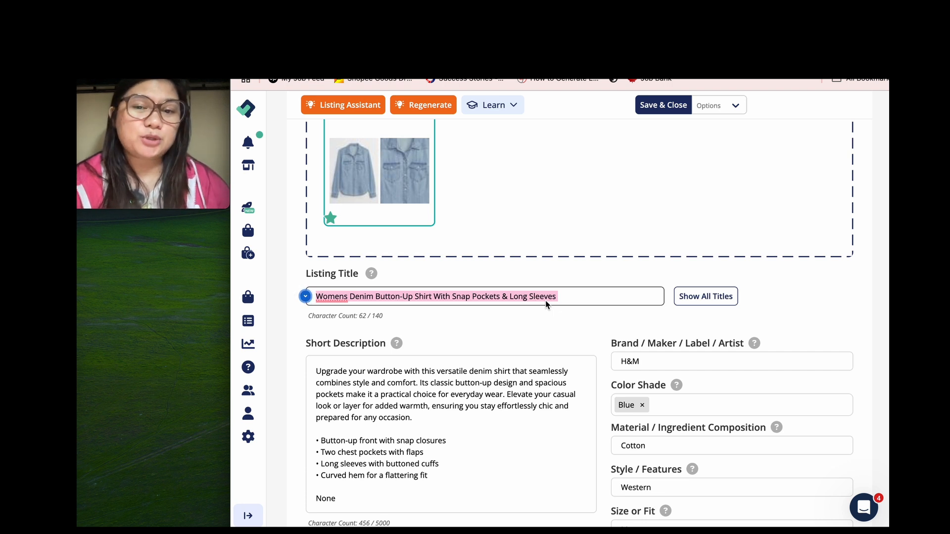
pyautogui.click(545, 301)
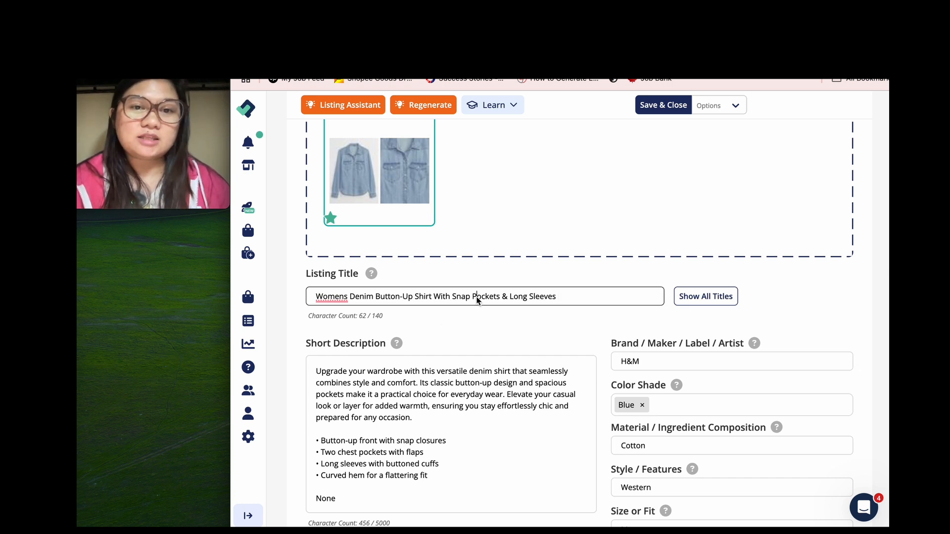
pyautogui.click(399, 301)
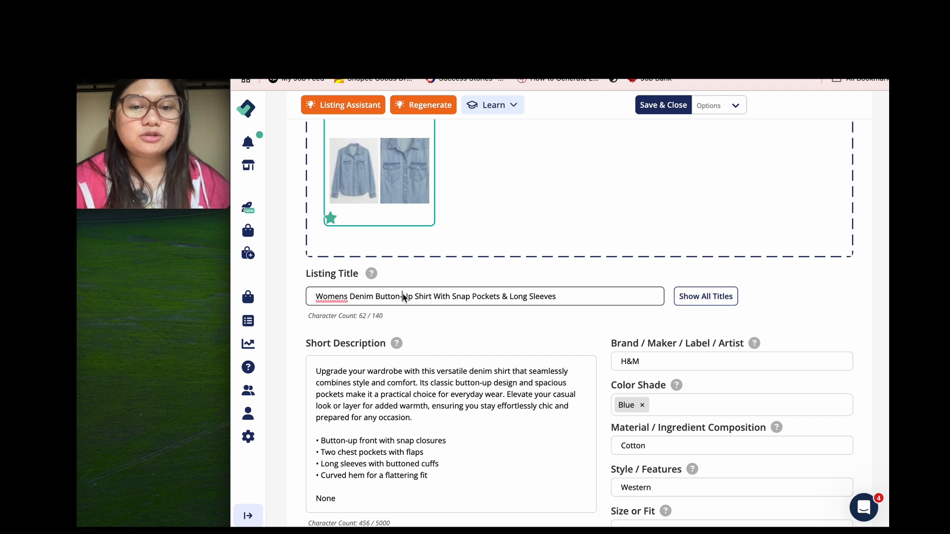
pyautogui.tripleClick(353, 299)
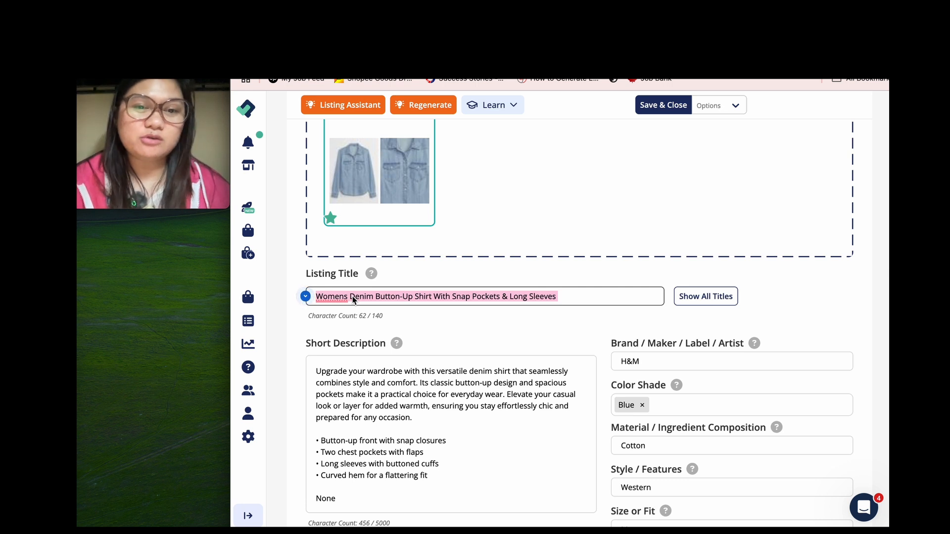
pyautogui.click(350, 298)
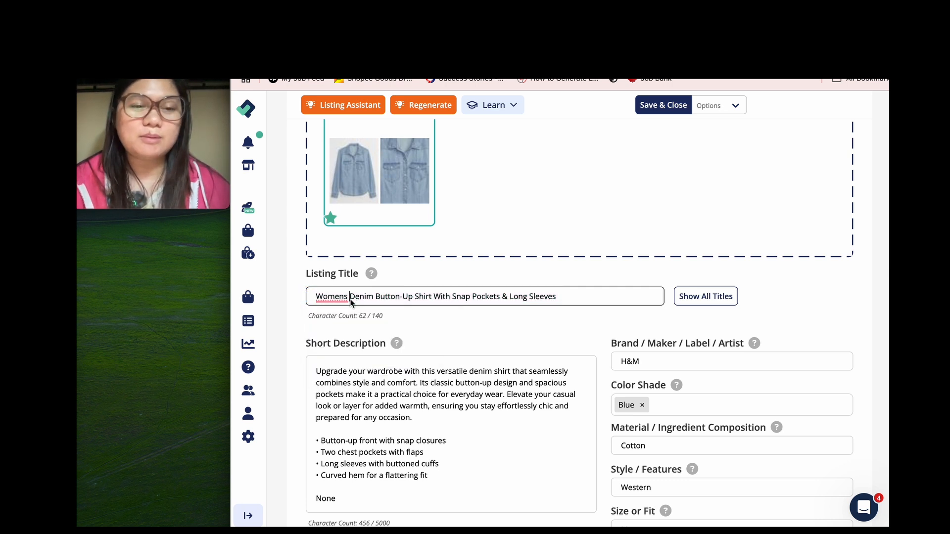